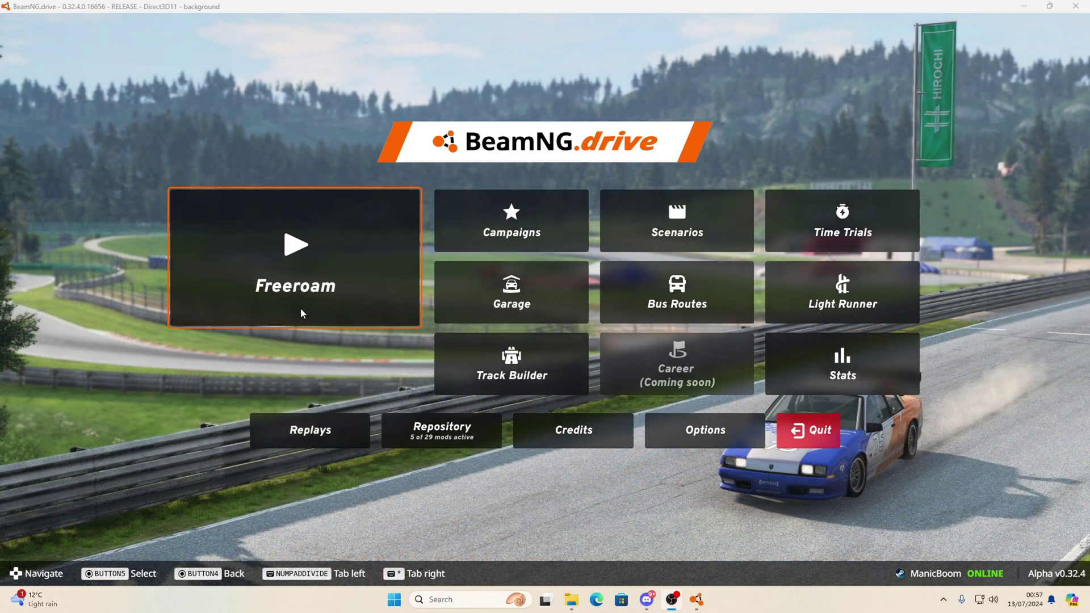
Open the Freeroam map list and look through the available maps.
{"action": "left_click", "coordinate": [315, 323]}
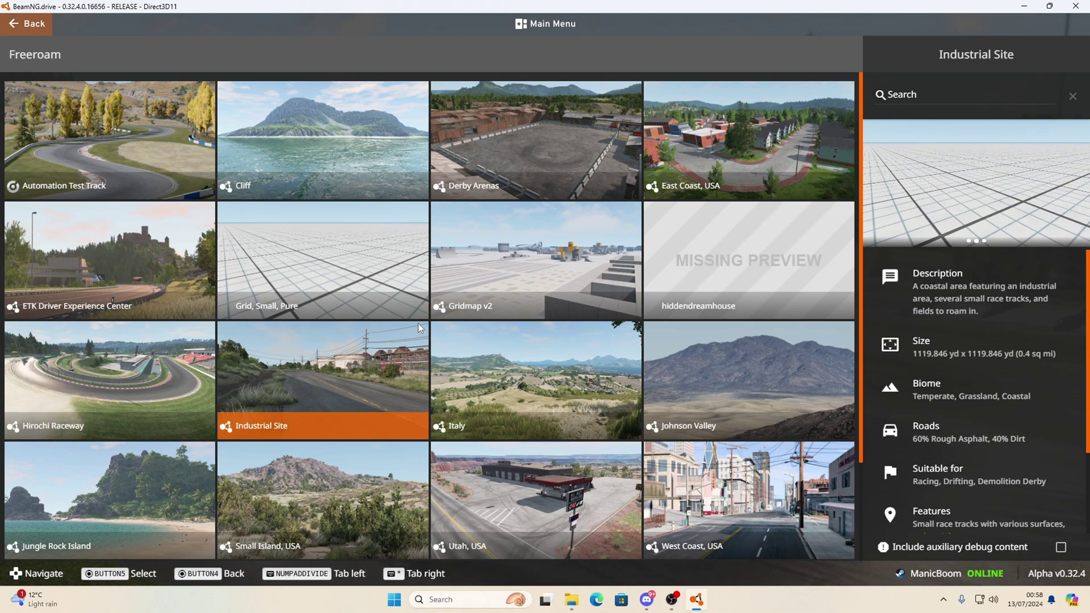
{"action": "scroll", "coordinate": [408, 296], "scroll_direction": "down", "scroll_amount": 2}
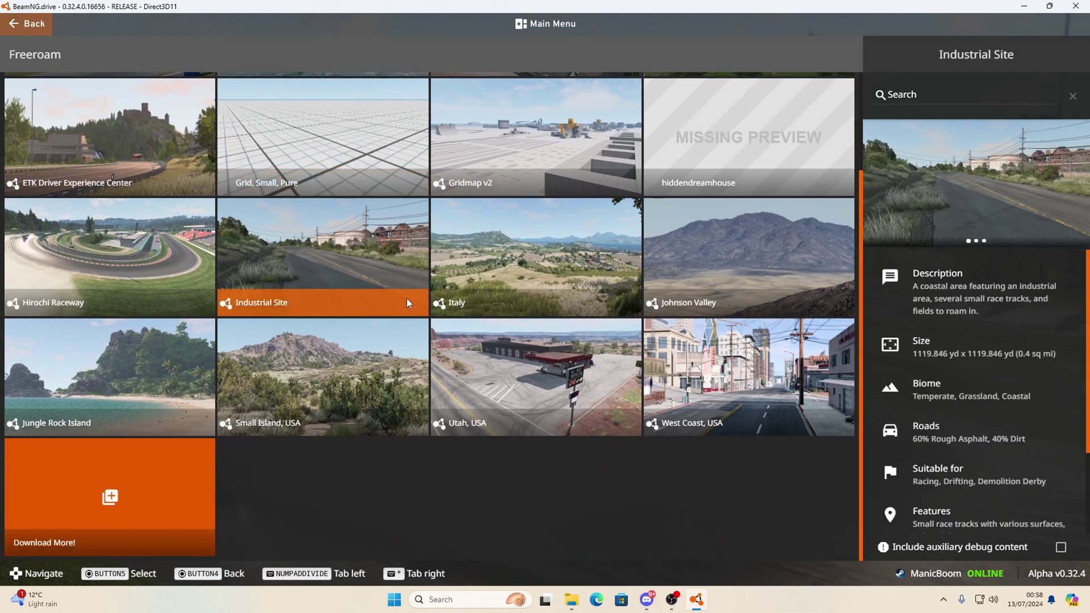
{"action": "scroll", "coordinate": [407, 298], "scroll_direction": "up", "scroll_amount": 2}
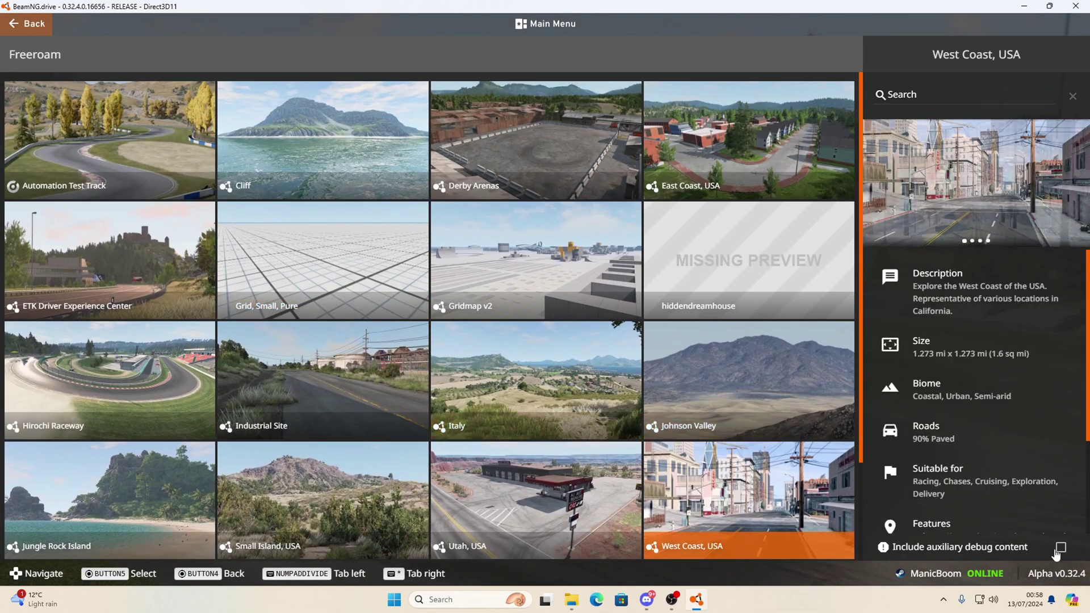
Include auxiliary debug content to examine the extra maps, and exclude it again to compare with the standard map list.
{"action": "left_click", "coordinate": [1061, 547]}
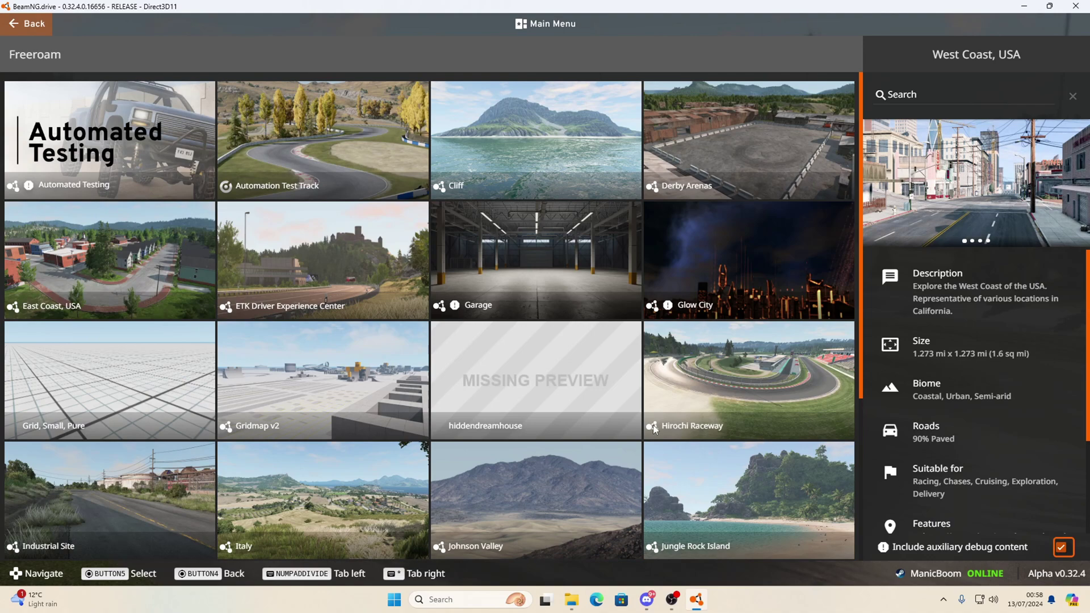
{"action": "scroll", "coordinate": [431, 258], "scroll_direction": "down", "scroll_amount": 4}
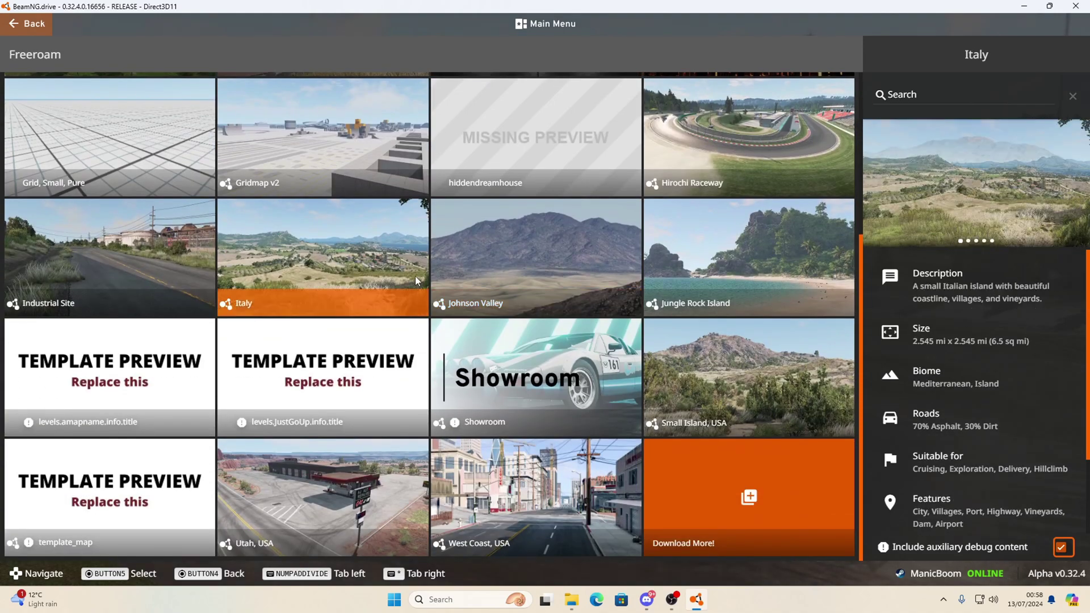
{"action": "scroll", "coordinate": [411, 254], "scroll_direction": "up", "scroll_amount": 4}
{"action": "scroll", "coordinate": [411, 253], "scroll_direction": "down", "scroll_amount": 4}
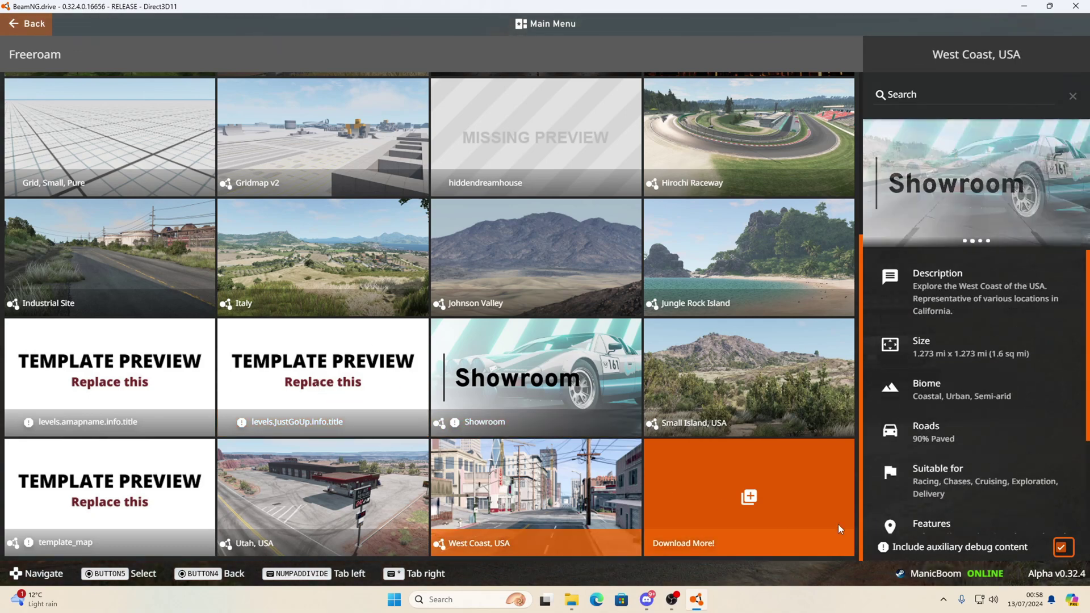
{"action": "left_click", "coordinate": [1063, 548]}
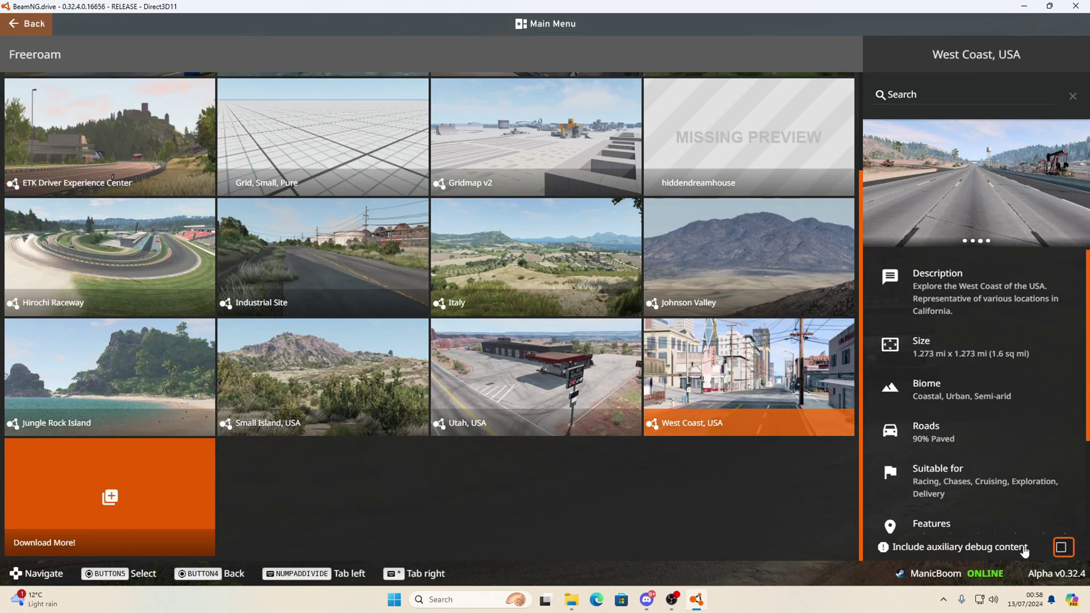
{"action": "scroll", "coordinate": [537, 469], "scroll_direction": "up", "scroll_amount": 2}
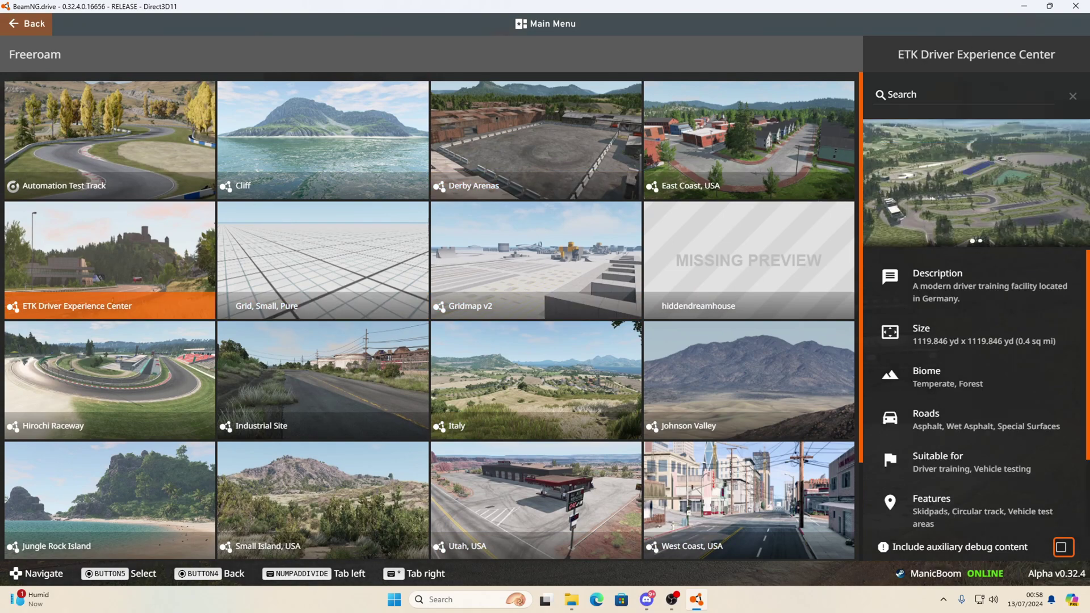
{"action": "key", "text": "Down"}
{"action": "key", "text": "Down"}
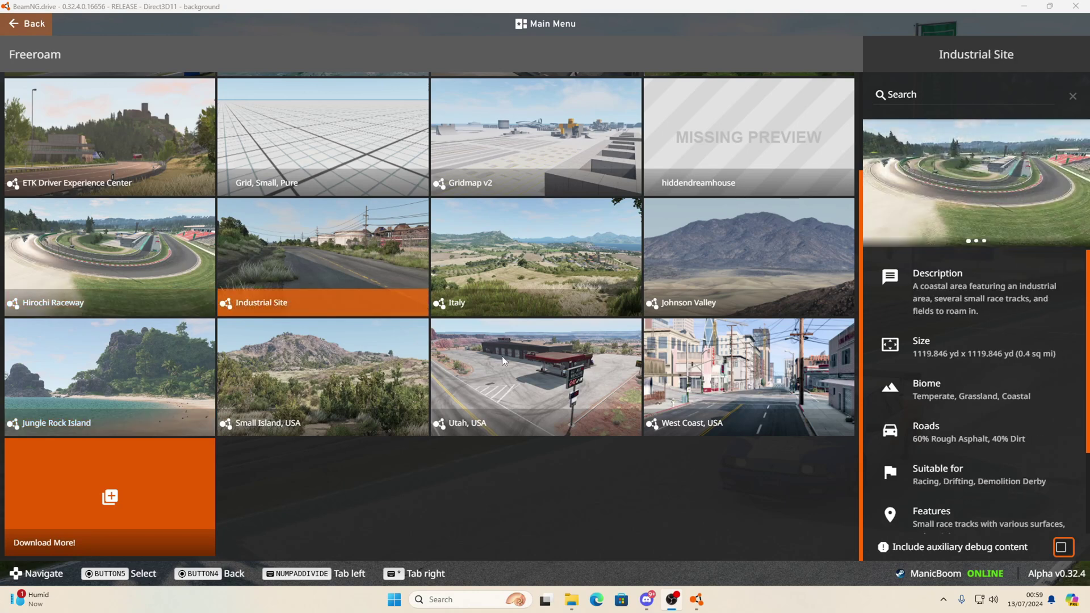
Check the zipped map mods in File Explorer's mods folder and return to the game's main menu.
{"action": "left_click", "coordinate": [572, 599]}
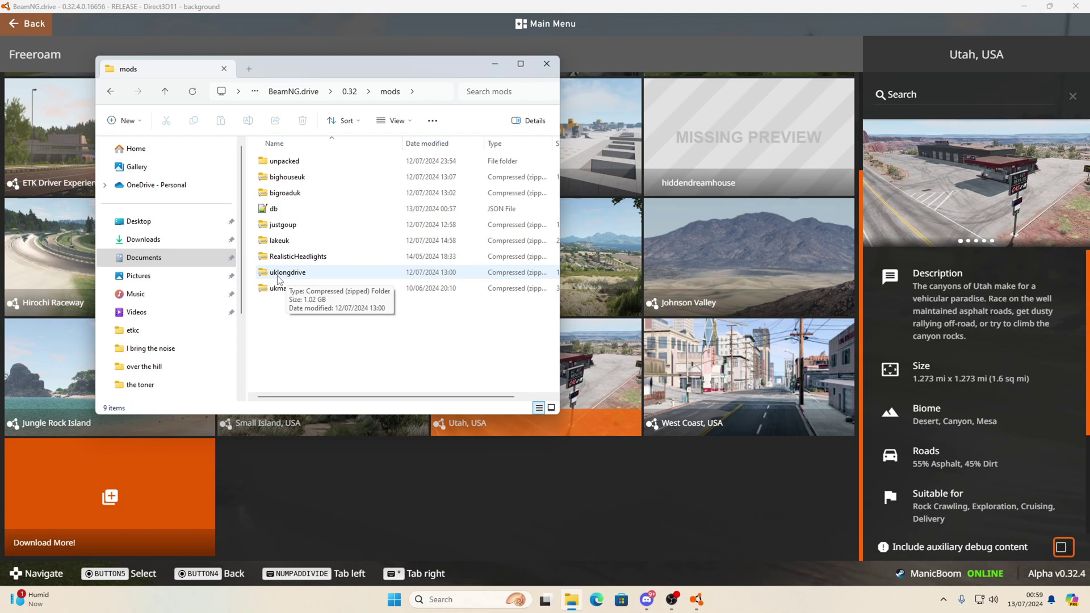
{"action": "left_click", "coordinate": [376, 455]}
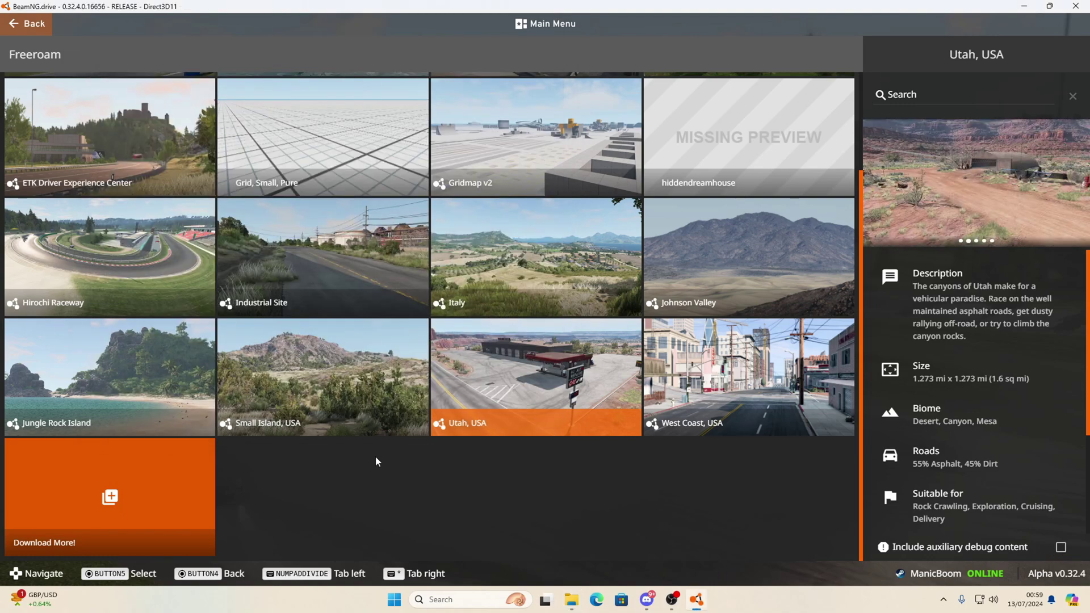
{"action": "left_click", "coordinate": [36, 27]}
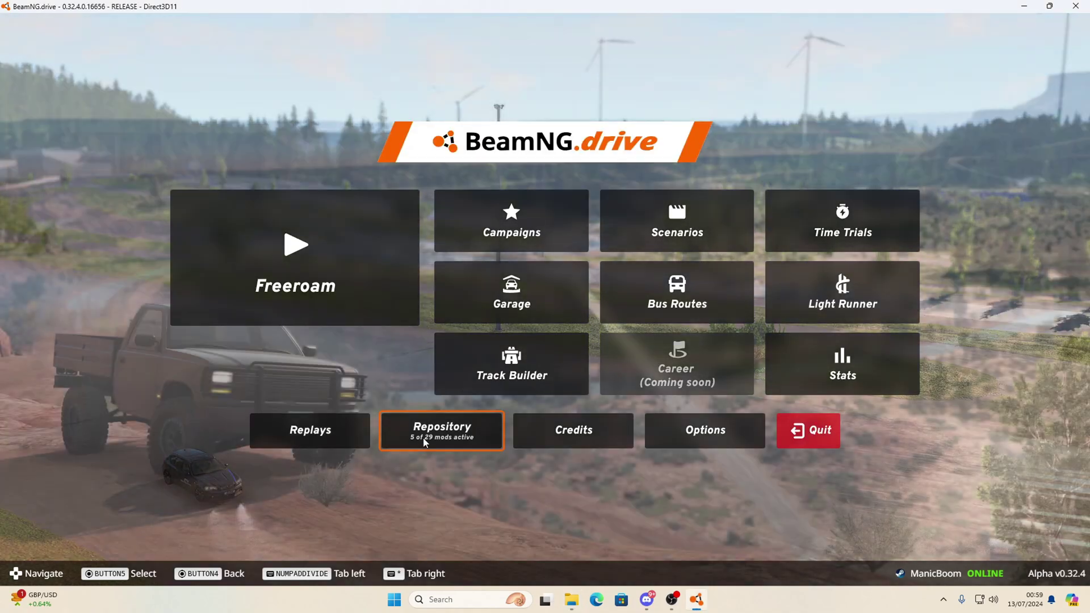
Find the justgoup mod in the repository's Mods Manager and unpack it.
{"action": "left_click", "coordinate": [382, 446]}
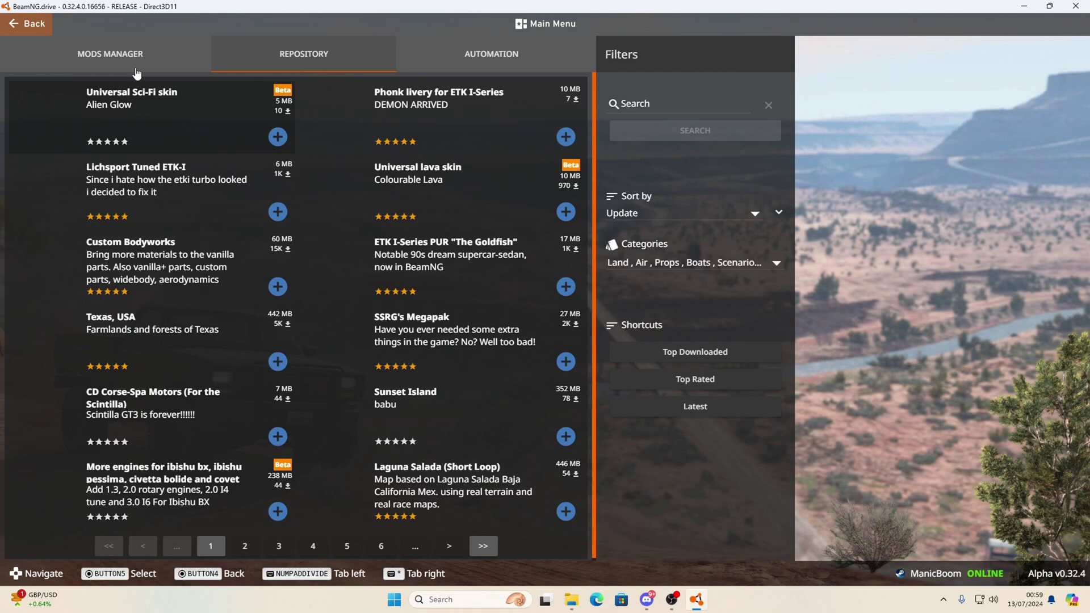
{"action": "left_click", "coordinate": [124, 52]}
{"action": "scroll", "coordinate": [343, 338], "scroll_direction": "down", "scroll_amount": 10}
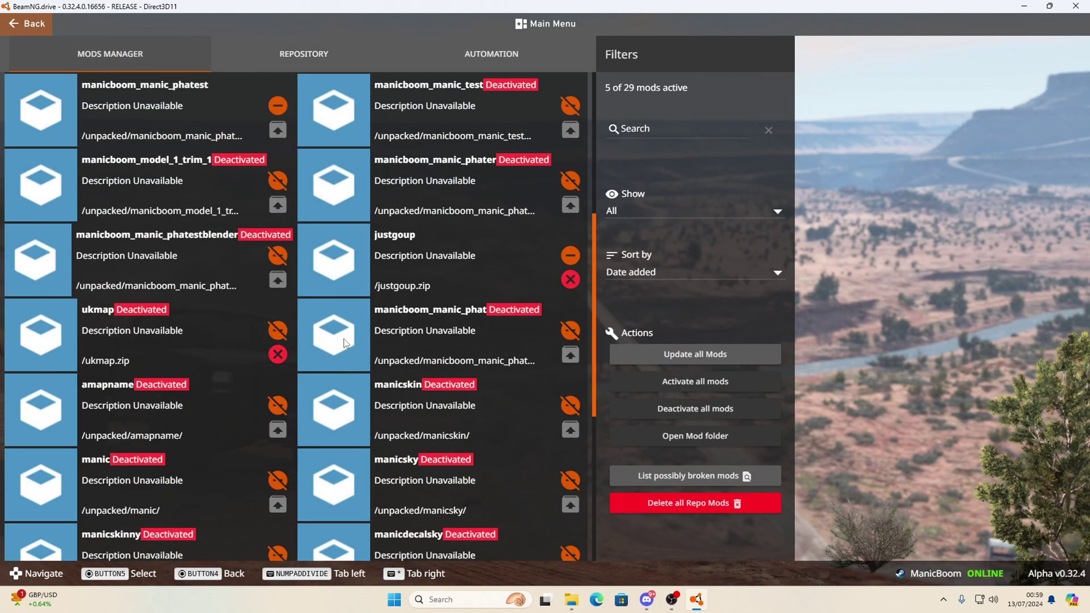
{"action": "scroll", "coordinate": [345, 341], "scroll_direction": "up", "scroll_amount": 10}
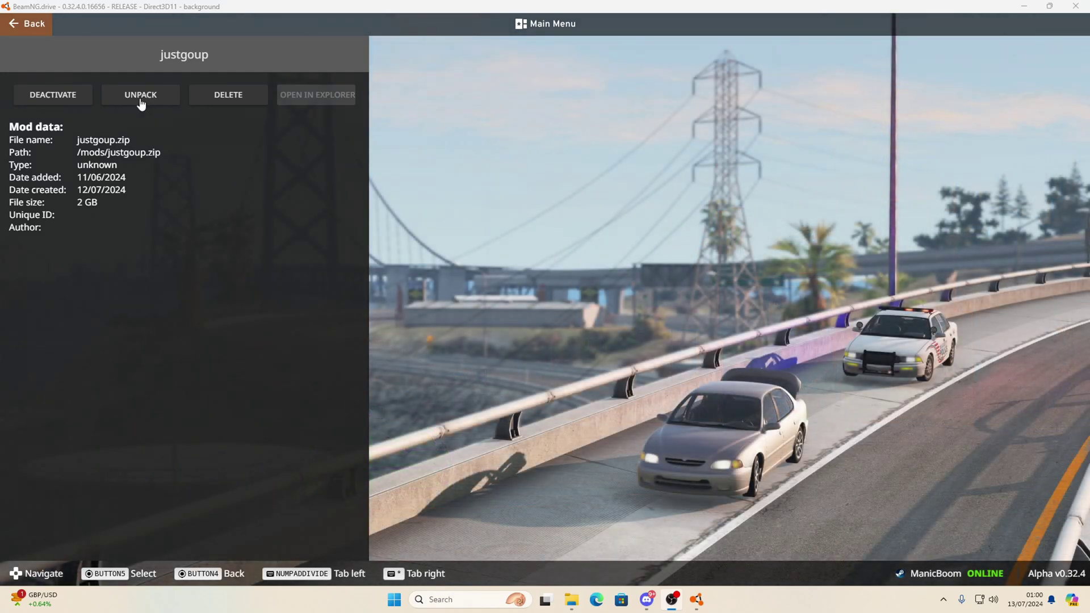
{"action": "left_click", "coordinate": [142, 105]}
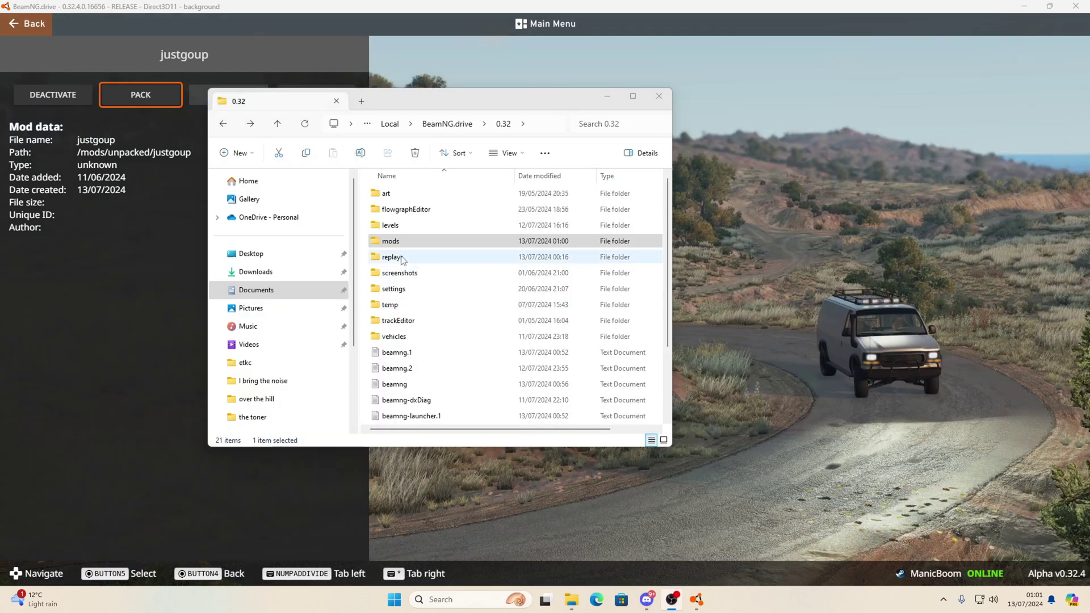
In File Explorer, open the unpacked map's level folder at mods/unpacked/justgoup/levels/justgoup.
{"action": "double_click", "coordinate": [406, 244]}
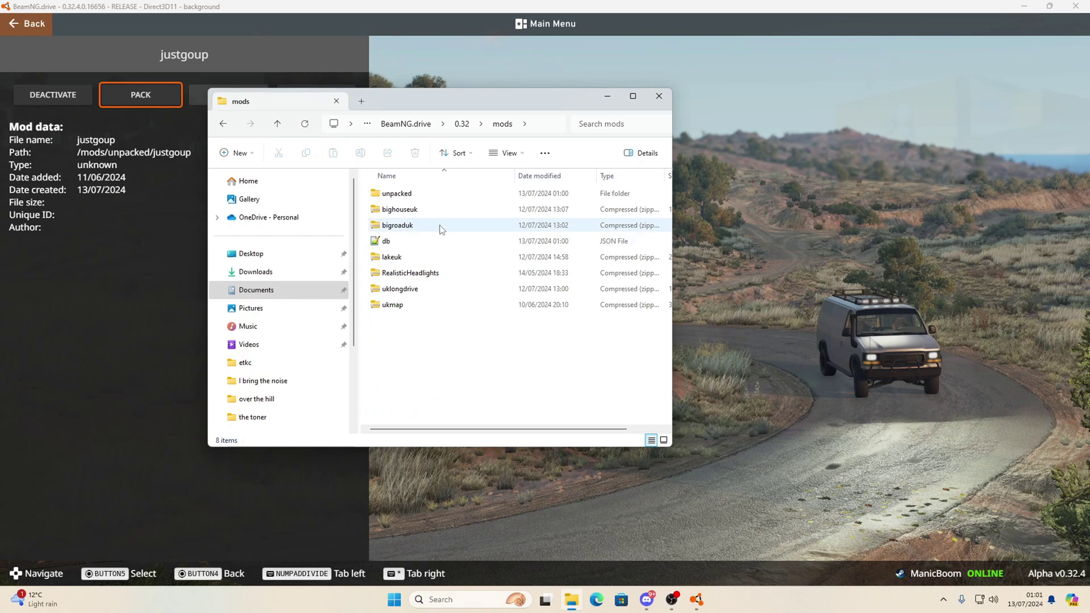
{"action": "double_click", "coordinate": [399, 194]}
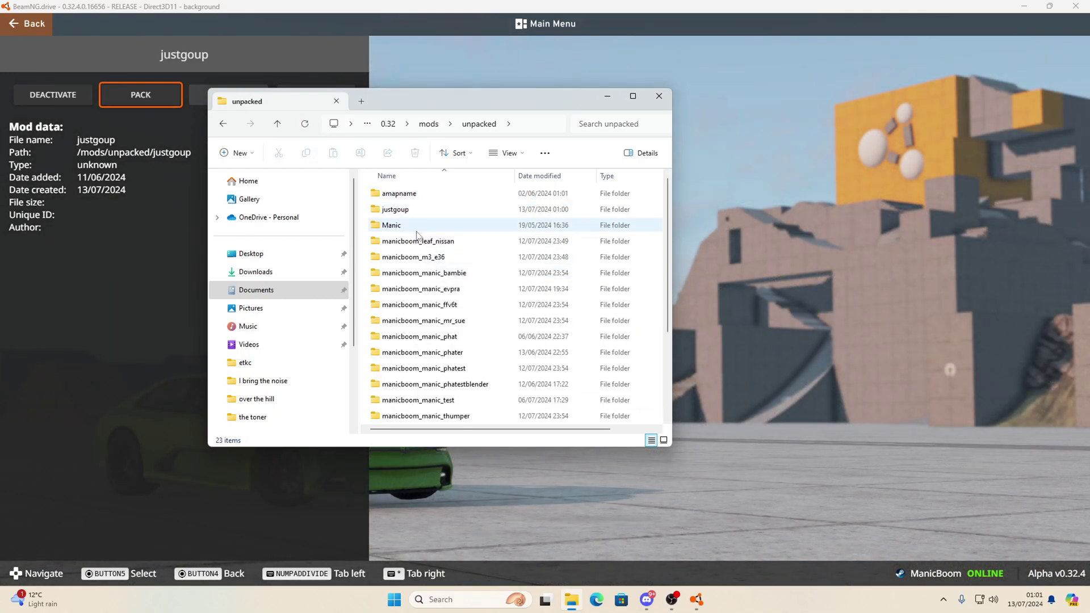
{"action": "left_click", "coordinate": [400, 214]}
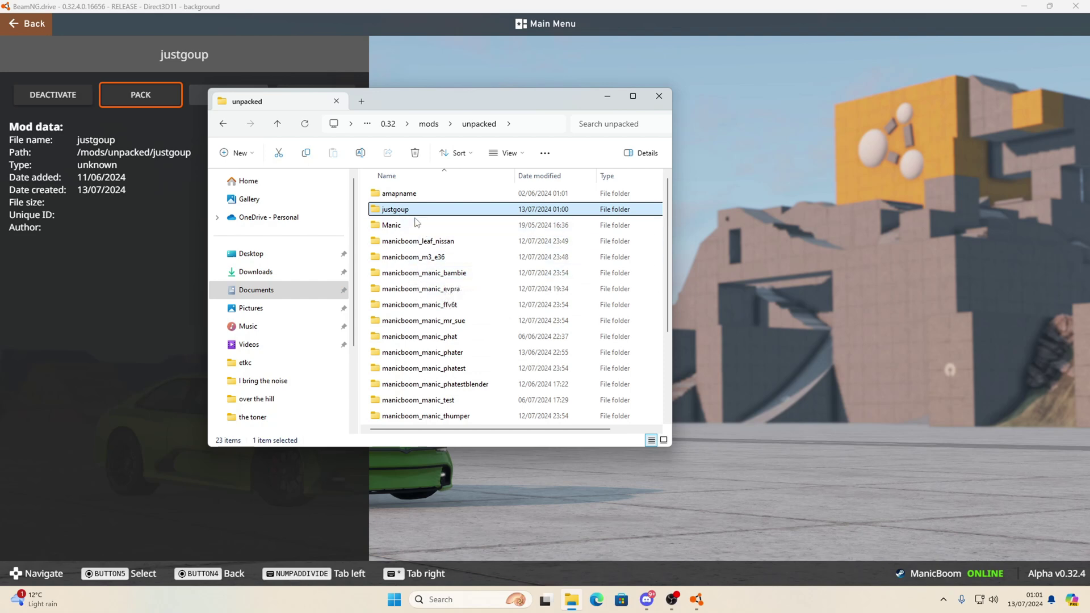
{"action": "double_click", "coordinate": [401, 212]}
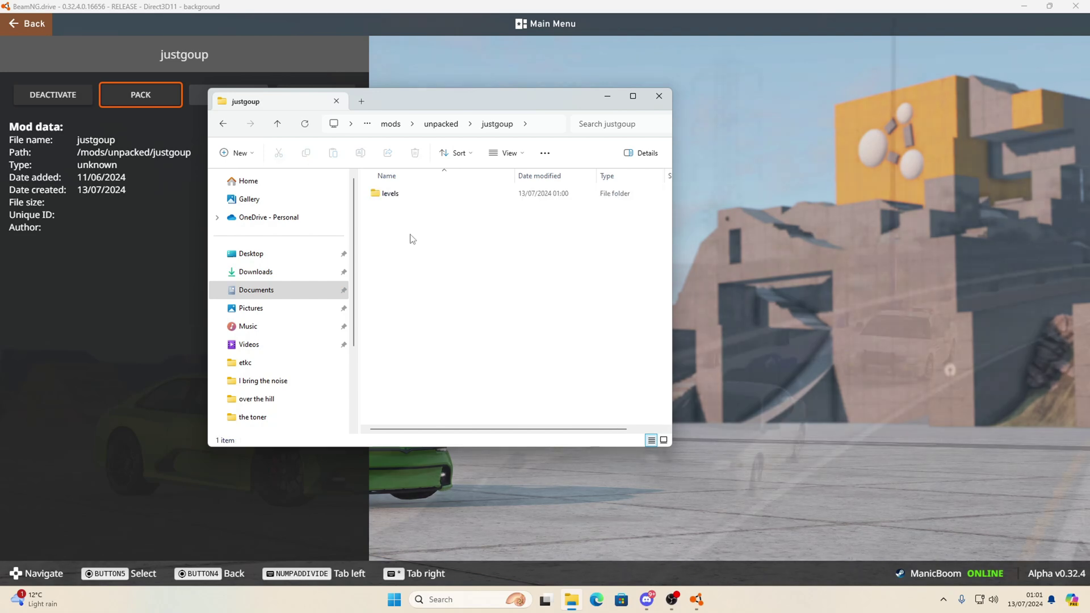
{"action": "double_click", "coordinate": [405, 196]}
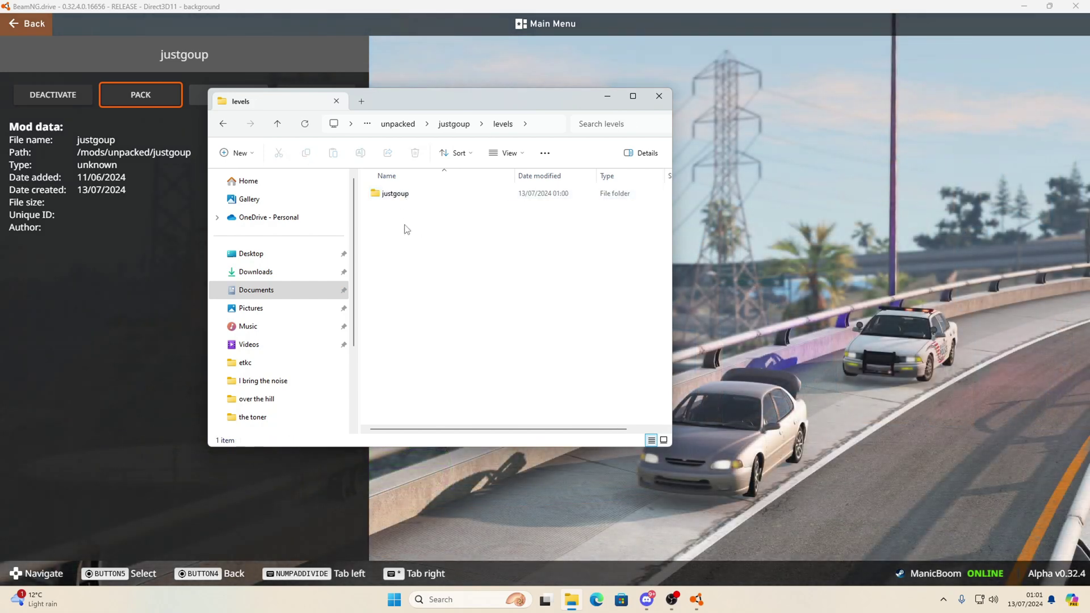
{"action": "double_click", "coordinate": [414, 196]}
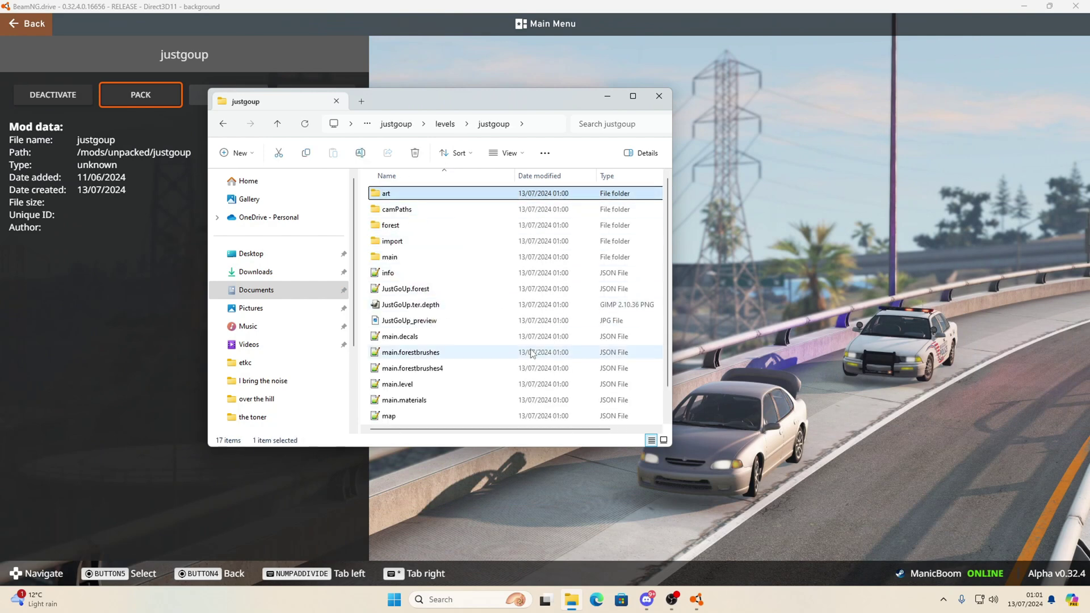
Open the level's info JSON file in Notepad++ and move the editor window clear for editing.
{"action": "scroll", "coordinate": [474, 231], "scroll_direction": "down", "scroll_amount": 1}
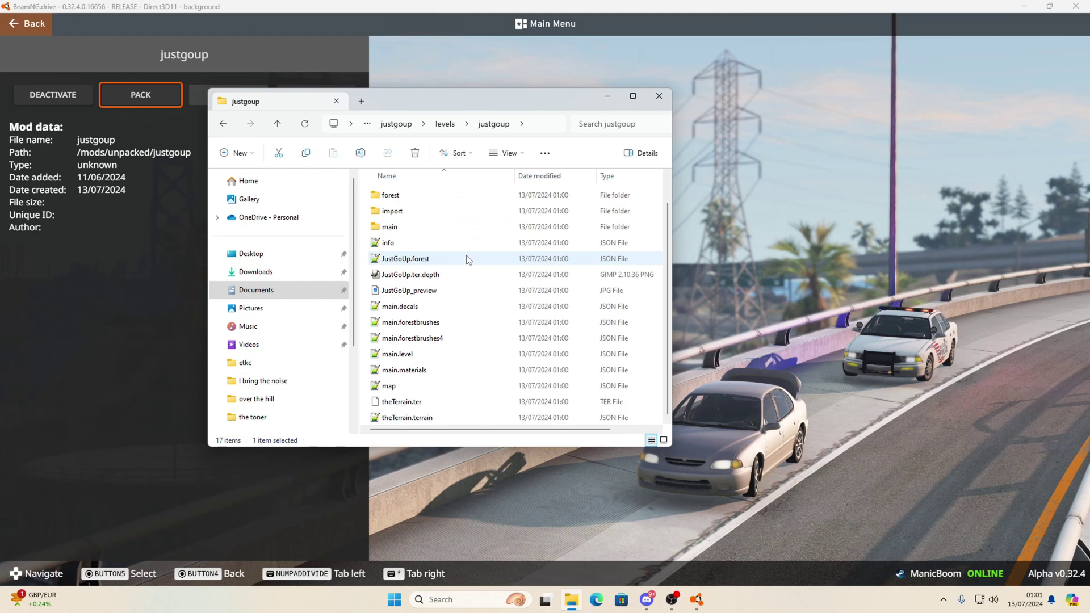
{"action": "double_click", "coordinate": [387, 242]}
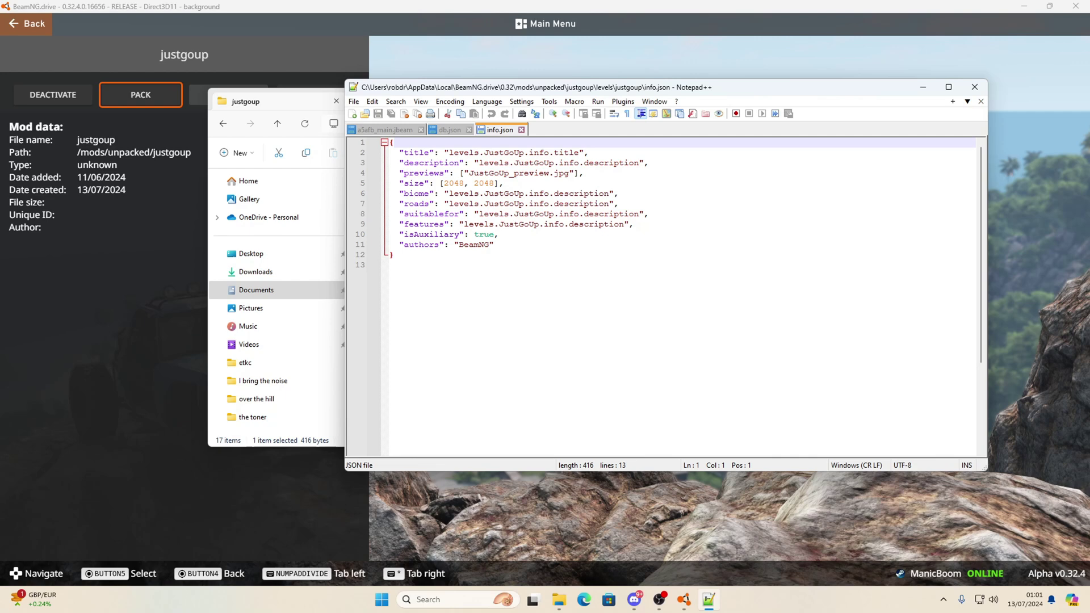
{"action": "left_click_drag", "start_coordinate": [398, 87], "coordinate": [380, 150]}
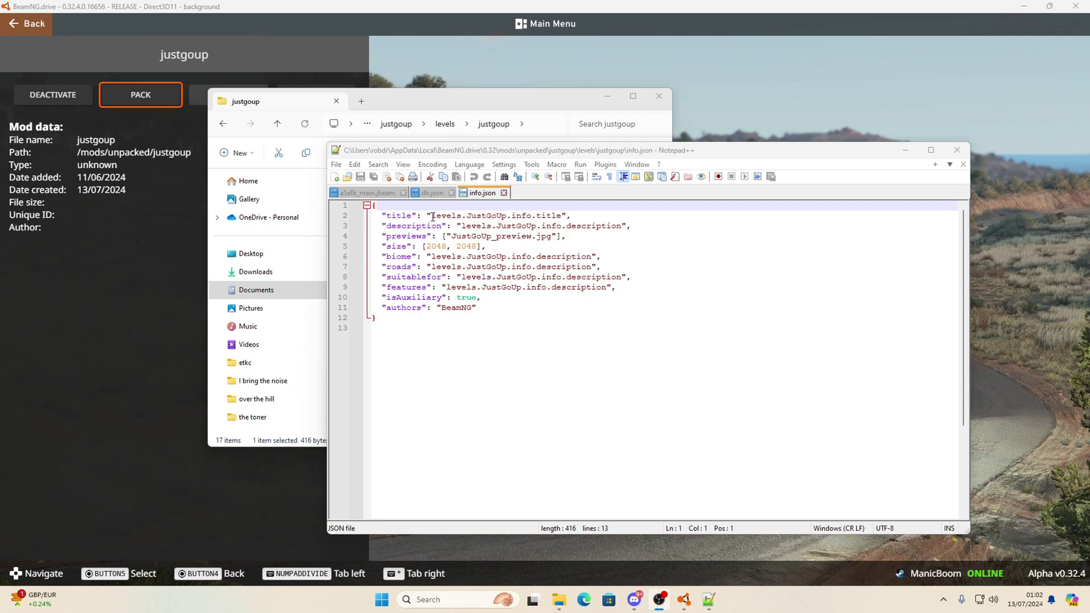
Replace the level's title value with "Justgoup" and its description value with "it fun" in info.json.
{"action": "left_click_drag", "start_coordinate": [432, 216], "coordinate": [562, 215]}
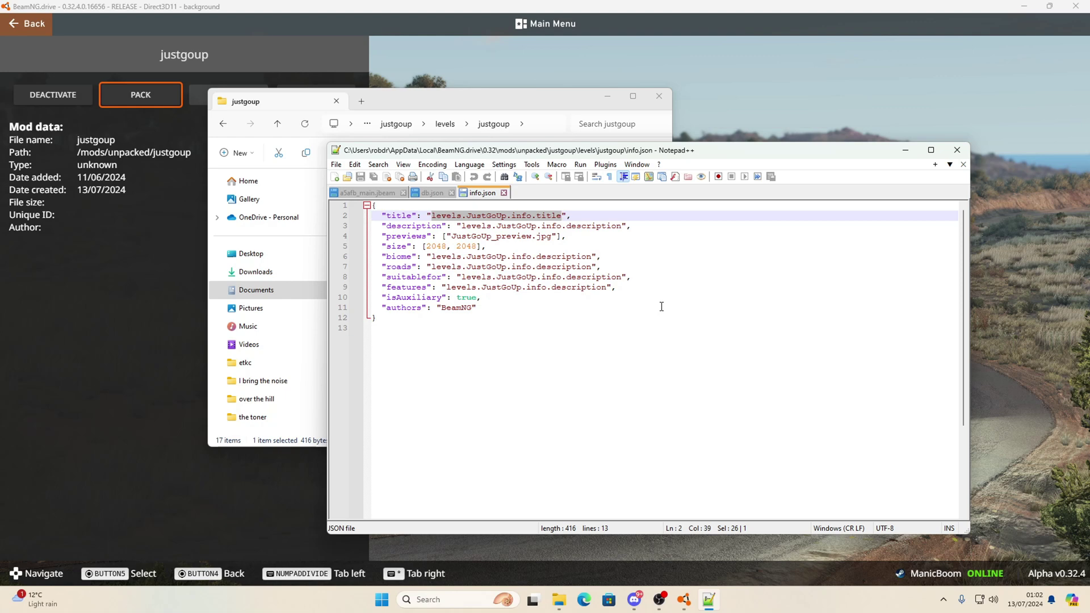
{"action": "type", "text": "Justgo"}
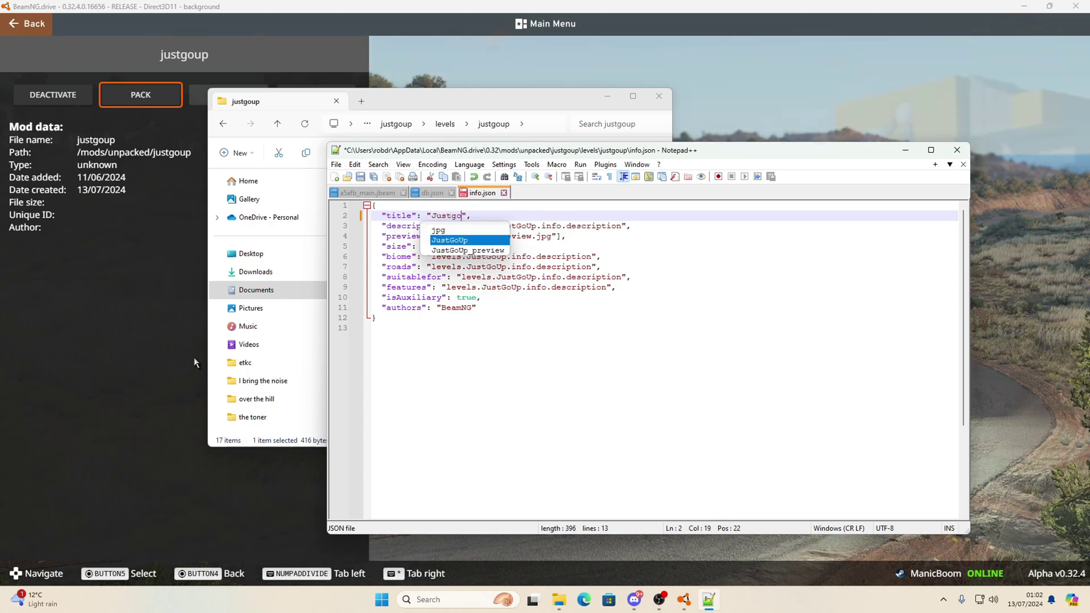
{"action": "type", "text": "up"}
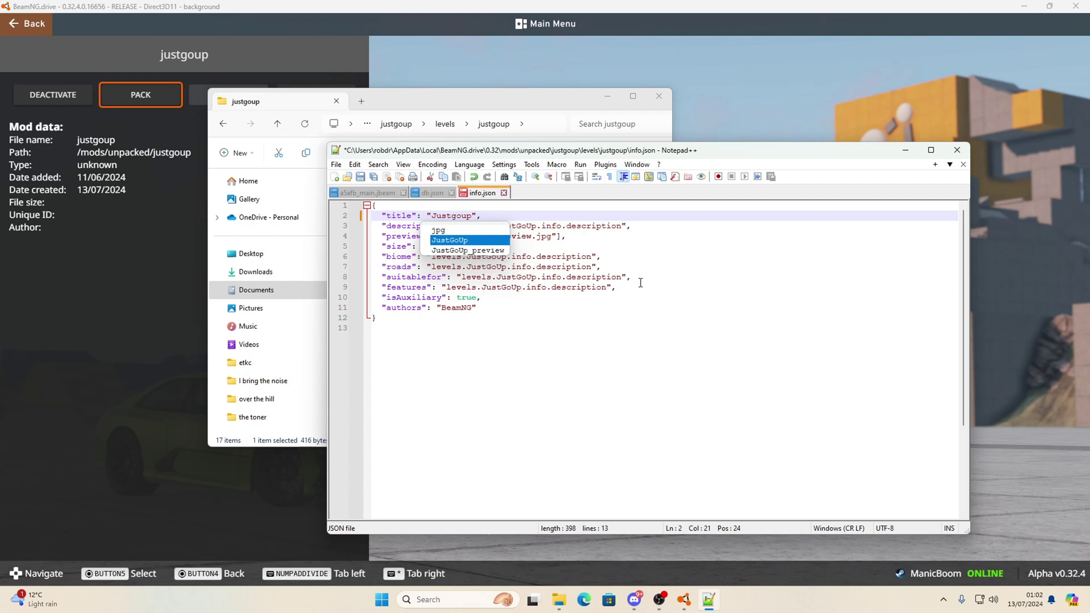
{"action": "left_click", "coordinate": [566, 237]}
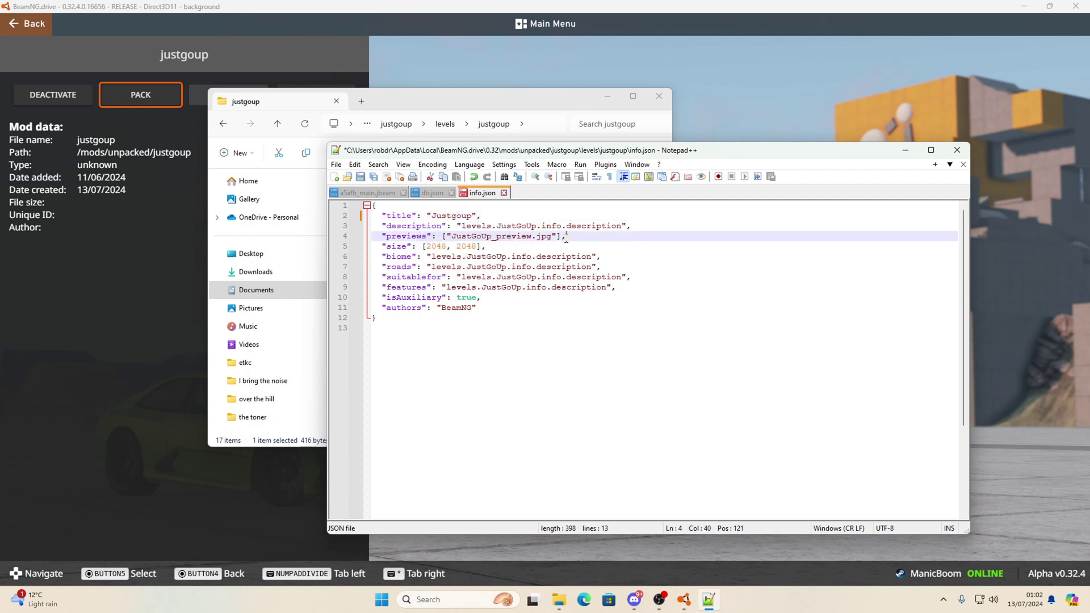
{"action": "left_click_drag", "start_coordinate": [463, 226], "coordinate": [626, 232]}
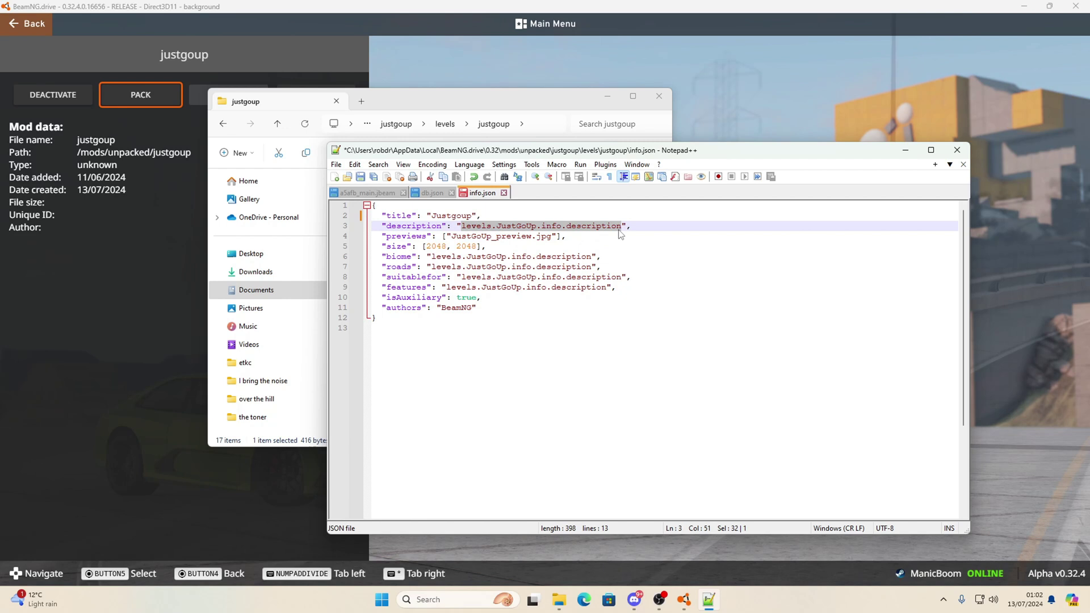
{"action": "type", "text": "it fun"}
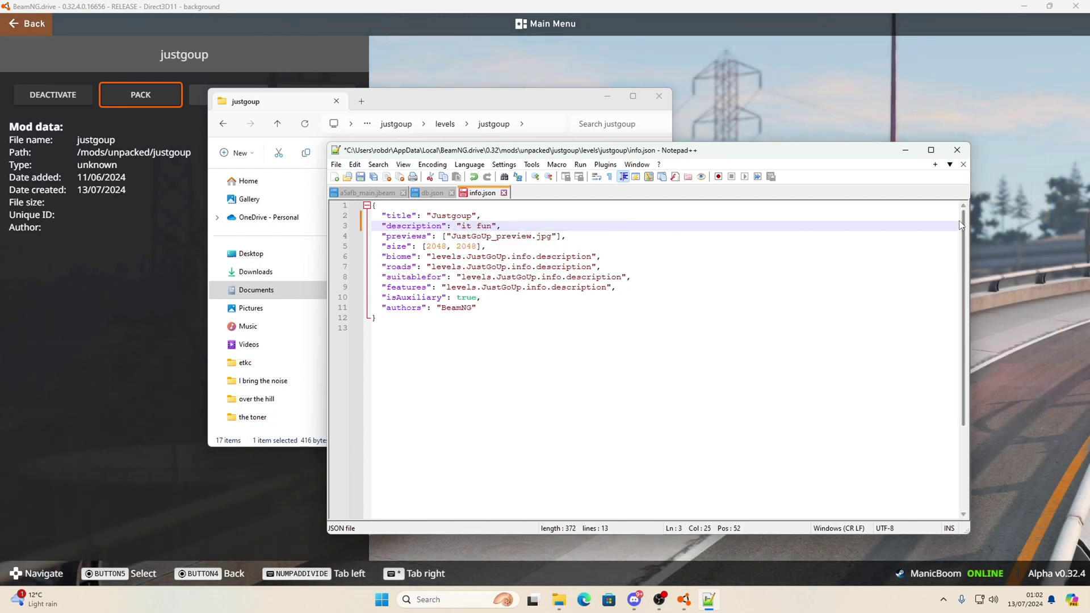
Set both values of the level's size entry to 4096 in info.json.
{"action": "double_click", "coordinate": [429, 246]}
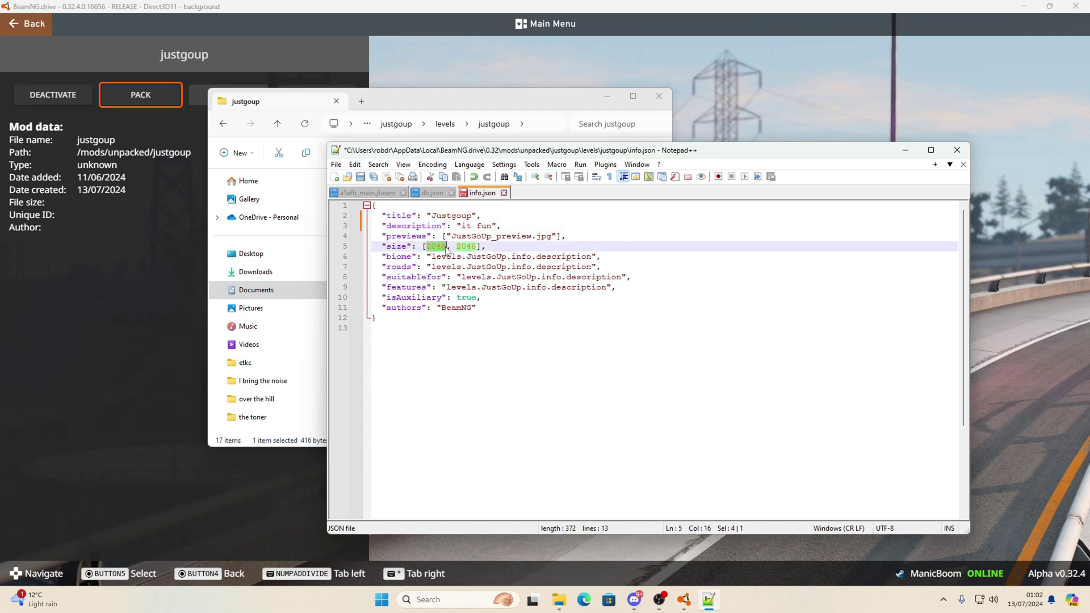
{"action": "type", "text": "4096"}
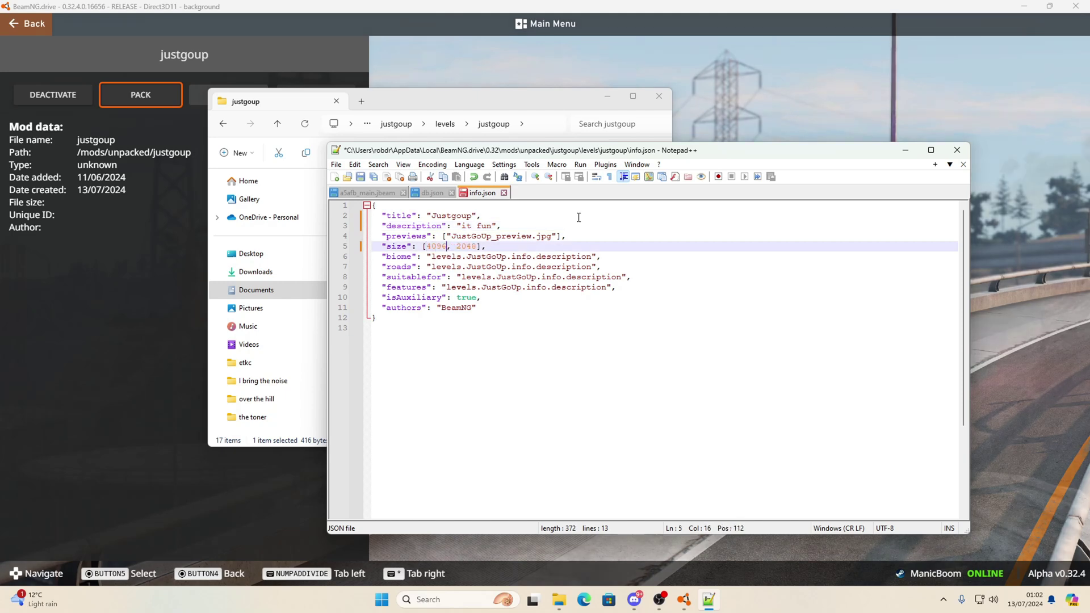
{"action": "left_click_drag", "start_coordinate": [426, 245], "coordinate": [443, 246]}
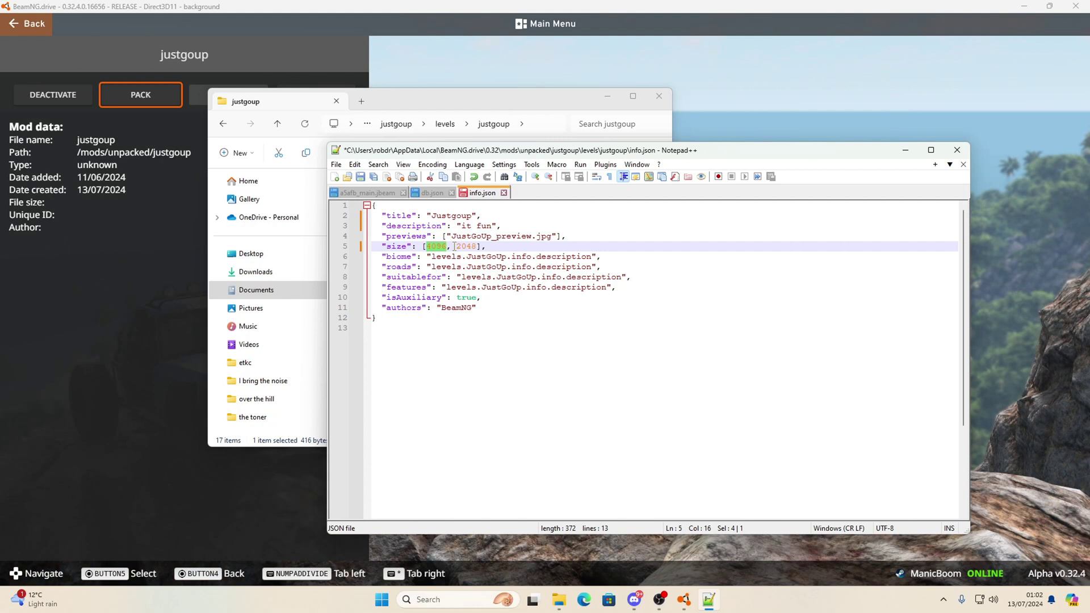
{"action": "key", "text": "ctrl+c"}
{"action": "double_click", "coordinate": [466, 246]}
{"action": "key", "text": "ctrl+v"}
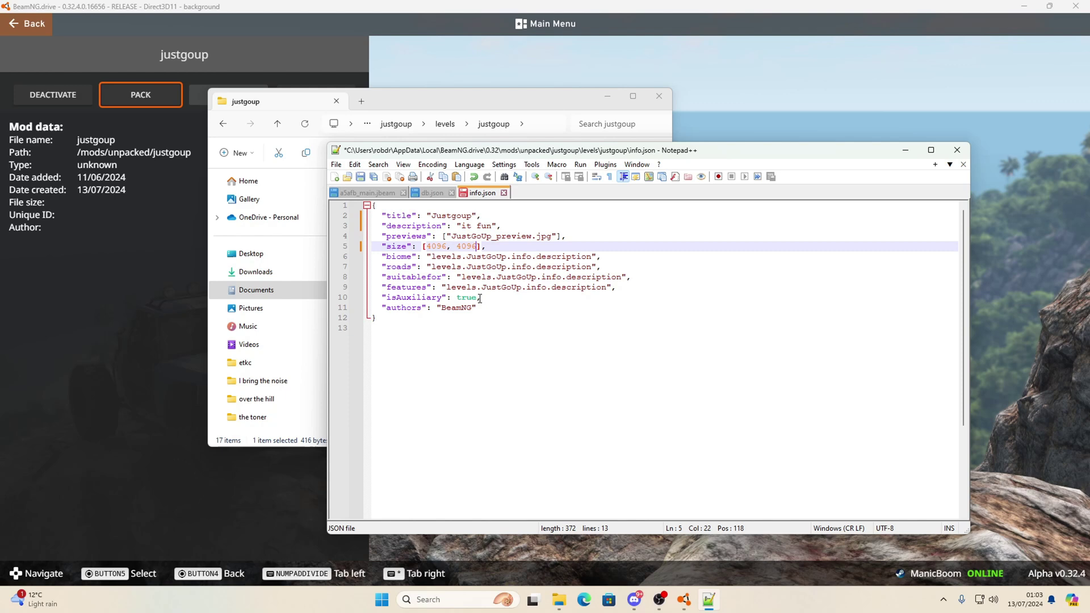
Delete the whole "isAuxiliary" line from info.json and save the file.
{"action": "left_click_drag", "start_coordinate": [477, 297], "coordinate": [390, 299]}
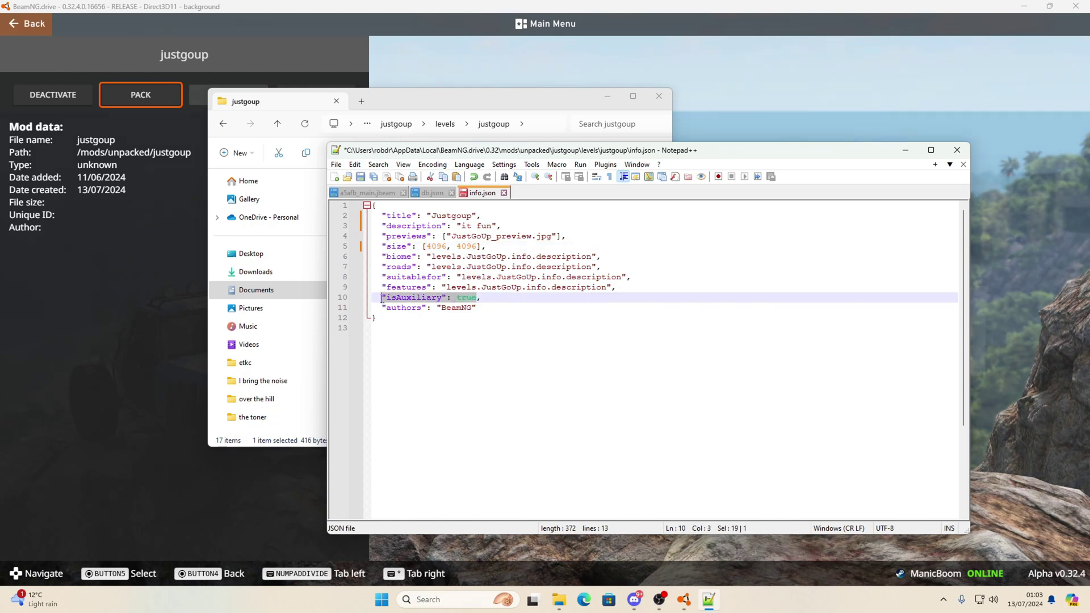
{"action": "triple_click", "coordinate": [446, 300]}
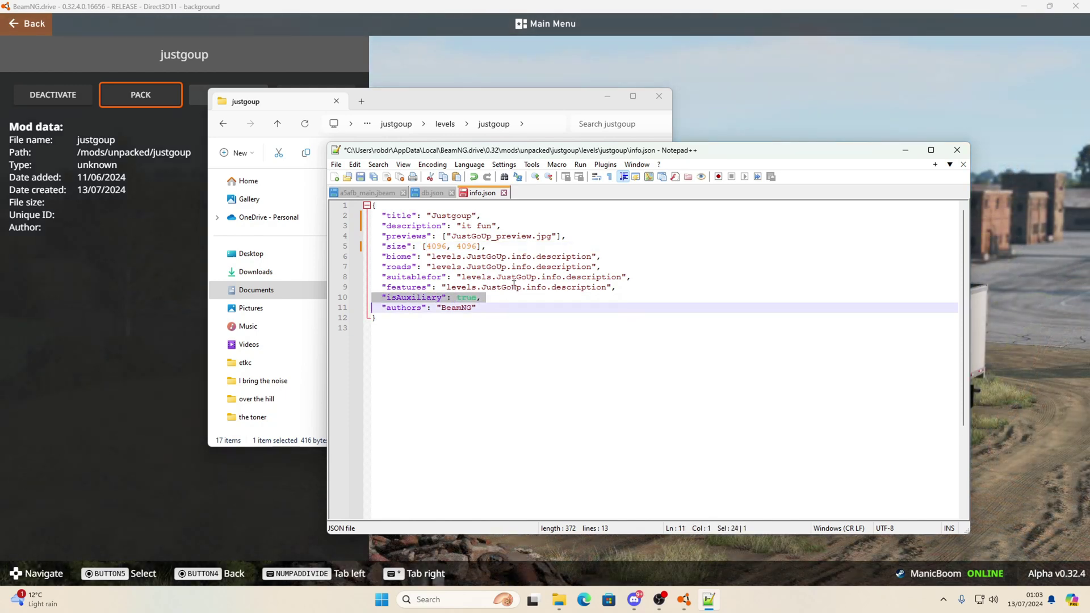
{"action": "key", "text": "Delete"}
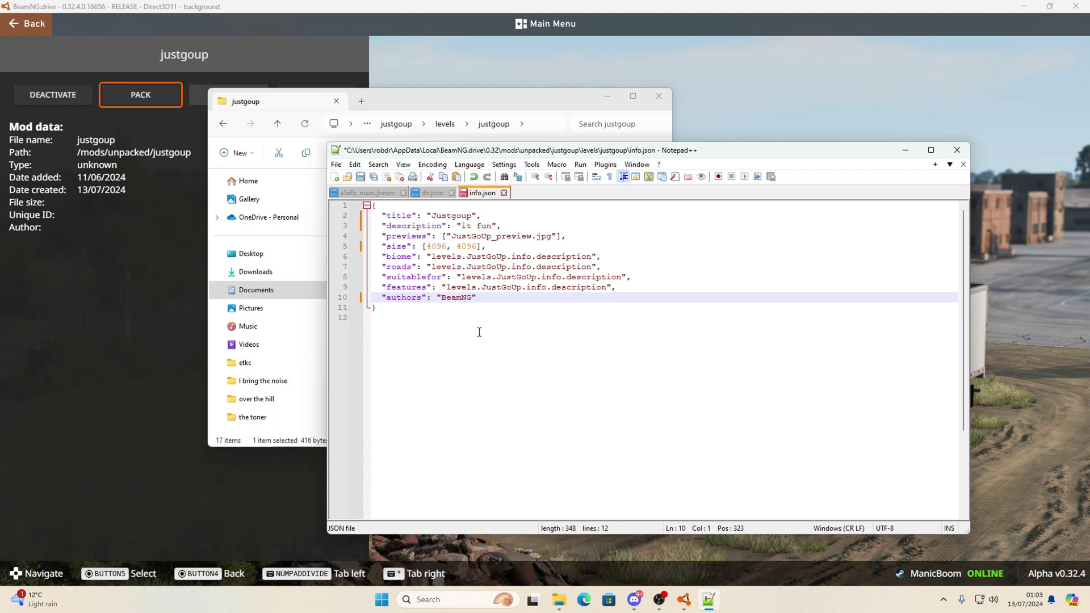
{"action": "left_click", "coordinate": [360, 177]}
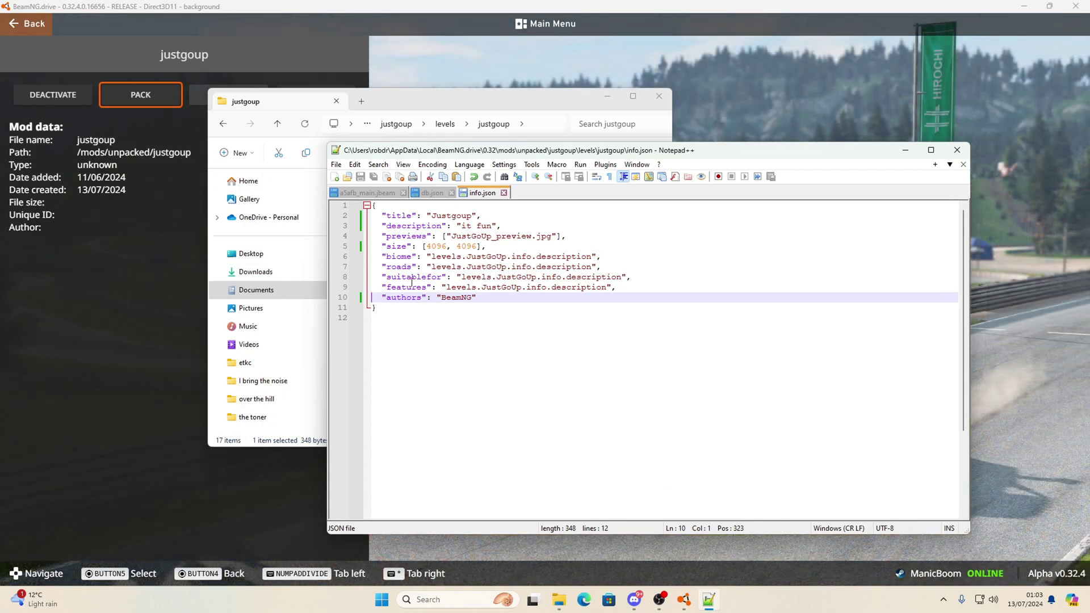
{"action": "left_click_drag", "start_coordinate": [445, 287], "coordinate": [571, 287]}
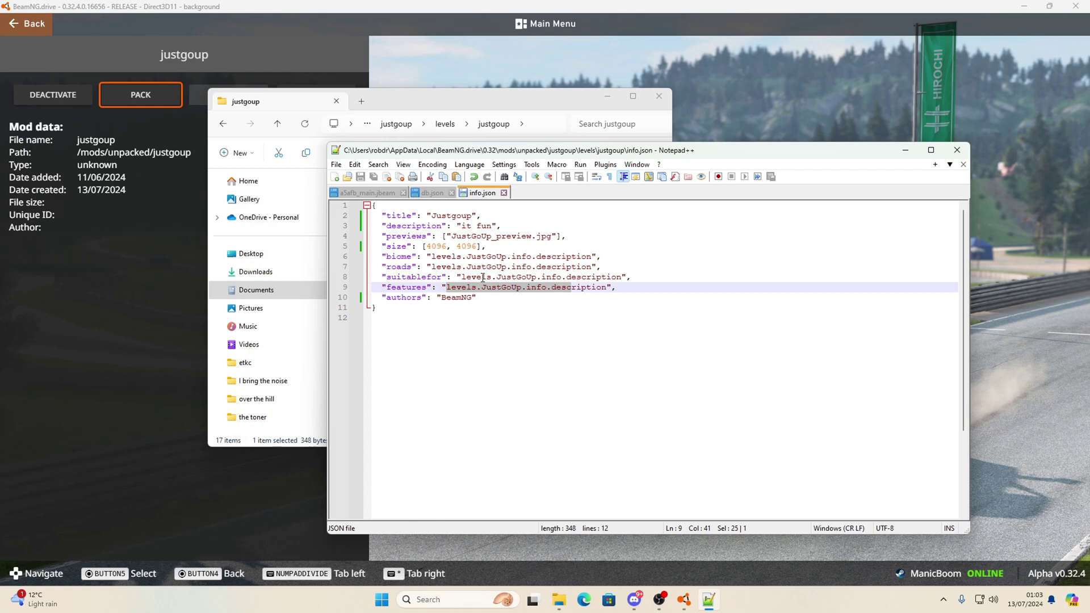
{"action": "left_click_drag", "start_coordinate": [462, 276], "coordinate": [500, 277]}
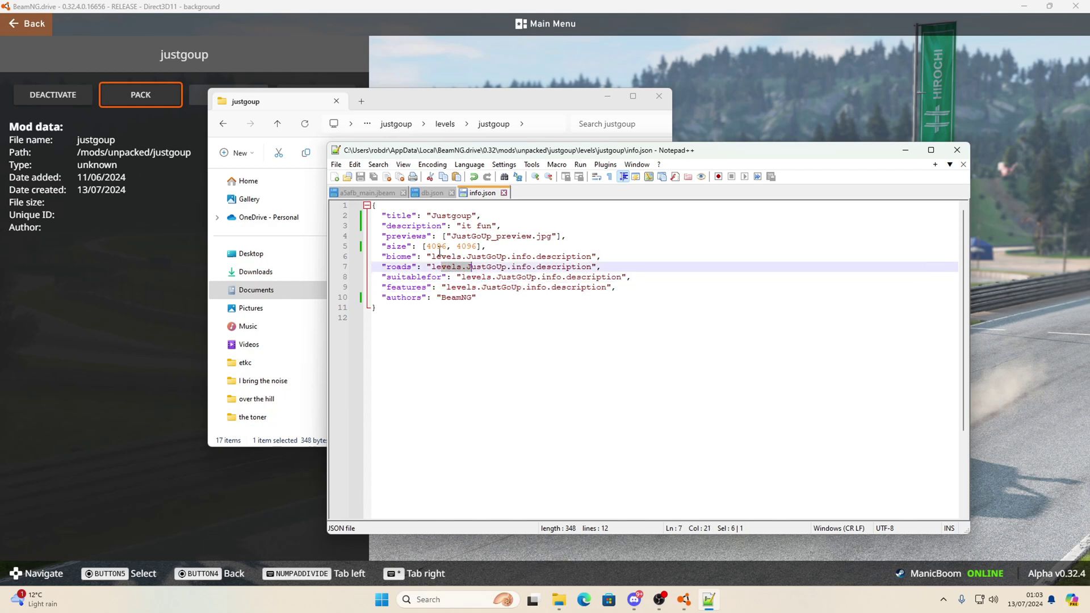
{"action": "left_click_drag", "start_coordinate": [439, 252], "coordinate": [487, 267]}
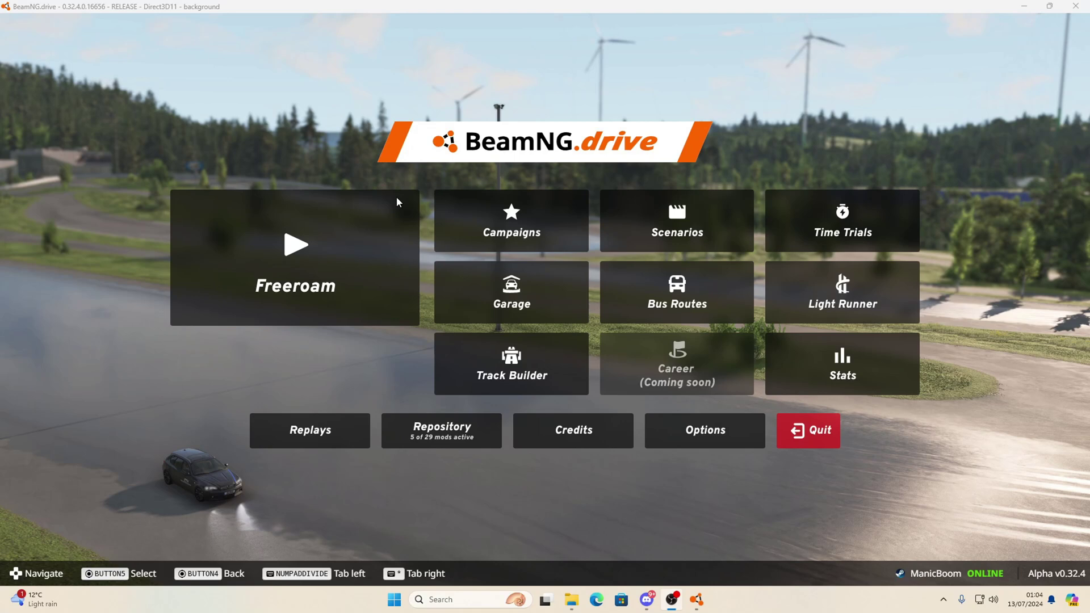
Open the Freeroam map list in BeamNG.drive and find the Justgoup map's entry.
{"action": "left_click", "coordinate": [343, 243]}
{"action": "scroll", "coordinate": [358, 264], "scroll_direction": "down", "scroll_amount": 2}
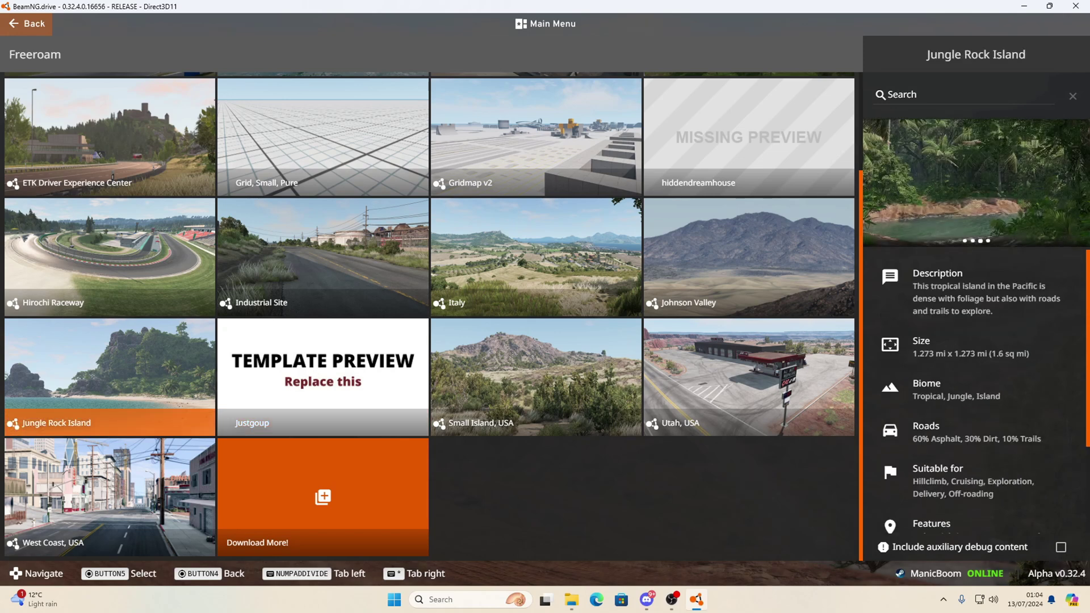
Switch to File Explorer, view the JustGoUp_preview image in the level folder, and close the viewer.
{"action": "key", "text": "alt+Tab"}
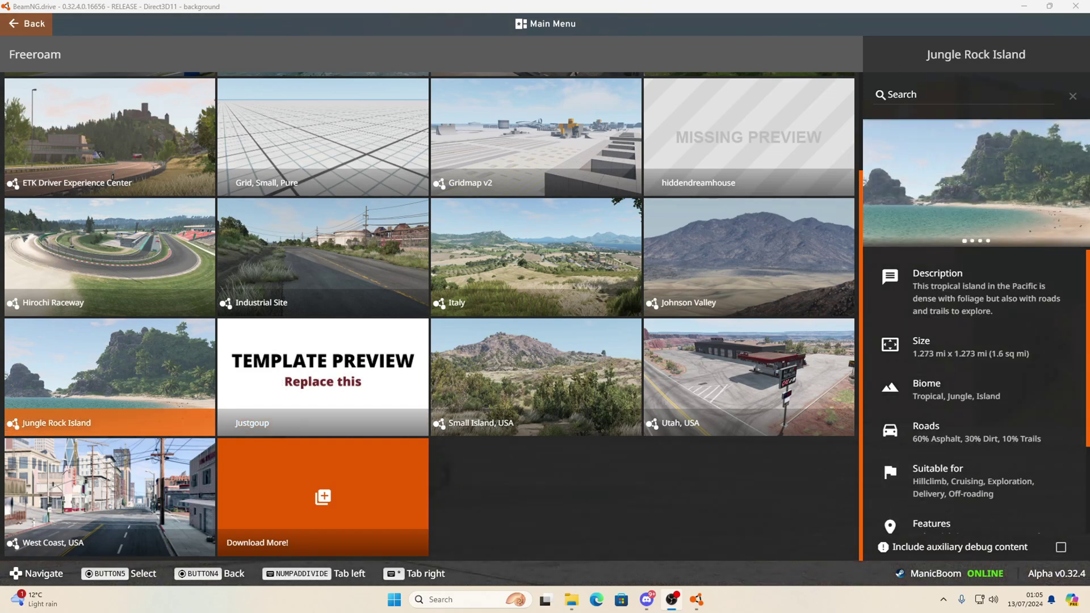
{"action": "key", "text": "alt+Tab"}
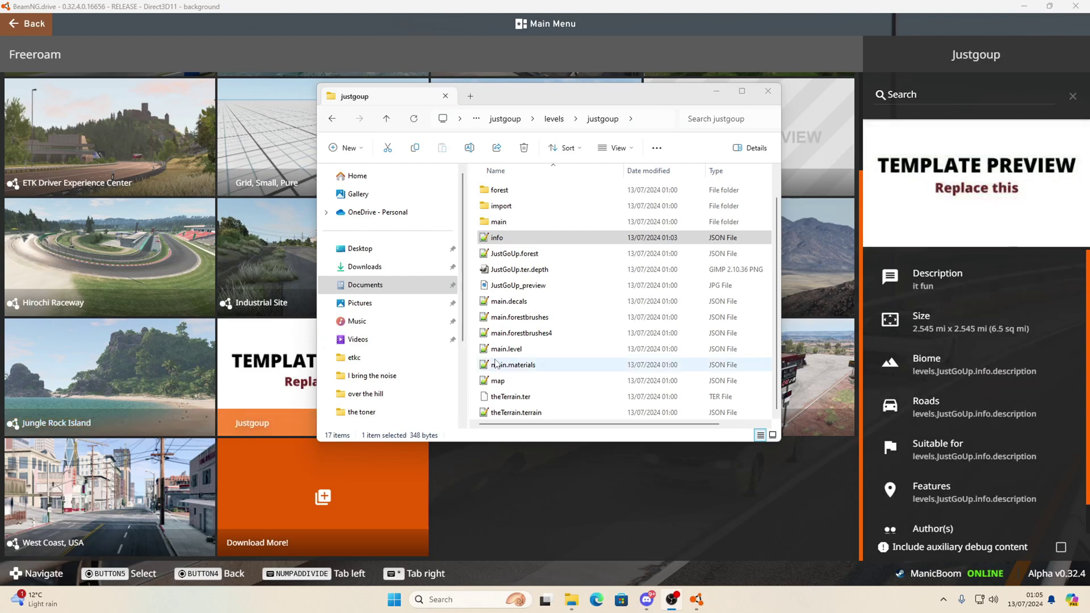
{"action": "left_click", "coordinate": [535, 286]}
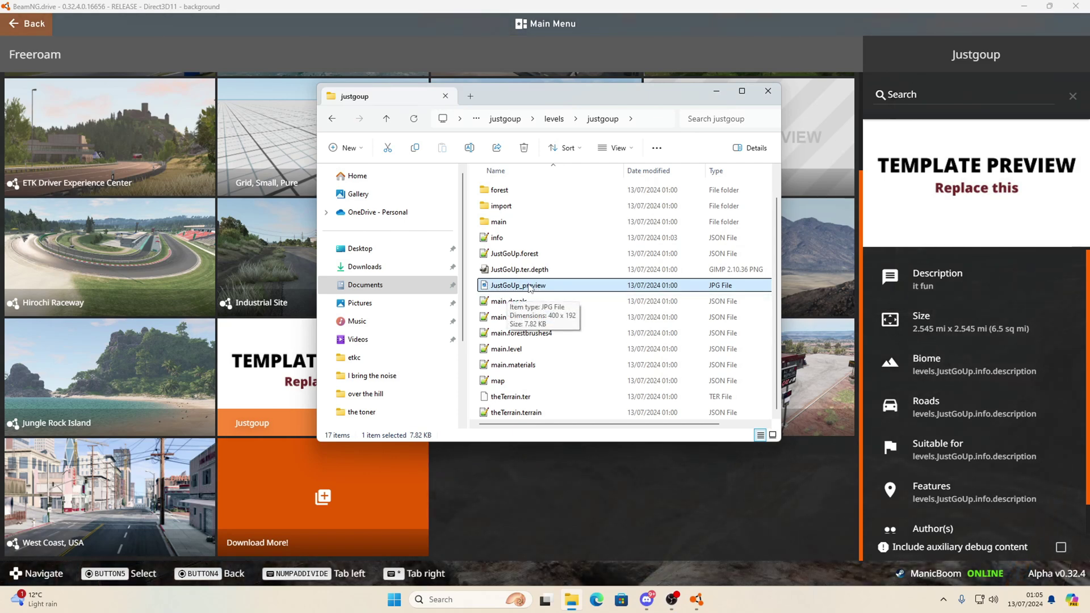
{"action": "double_click", "coordinate": [526, 286]}
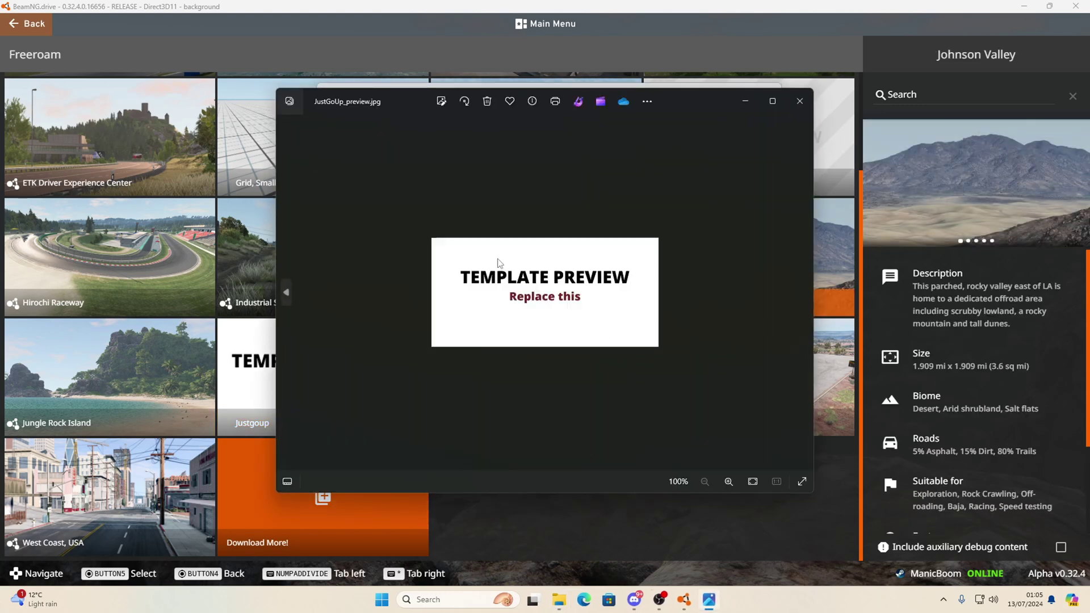
{"action": "left_click", "coordinate": [798, 105]}
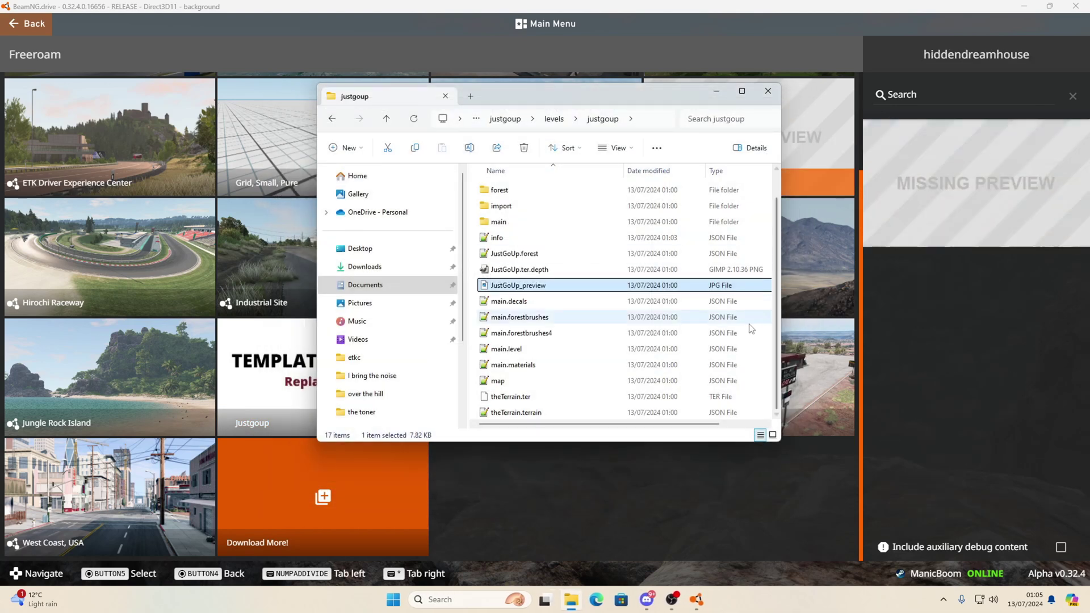
Open the JustGoUp_preview image in GIMP for editing.
{"action": "right_click", "coordinate": [518, 285]}
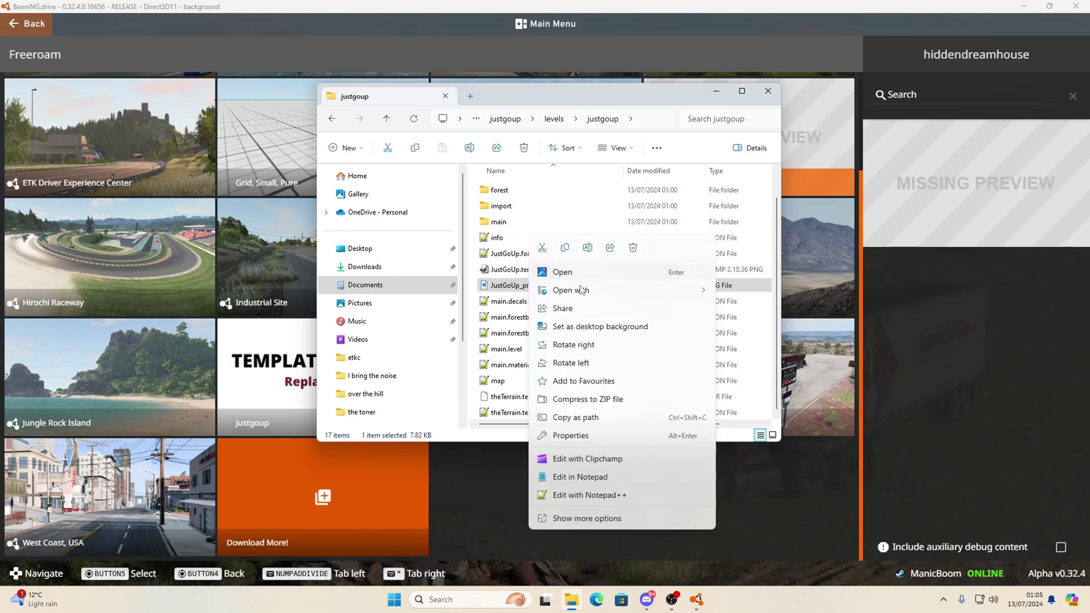
{"action": "mouse_move", "coordinate": [584, 291]}
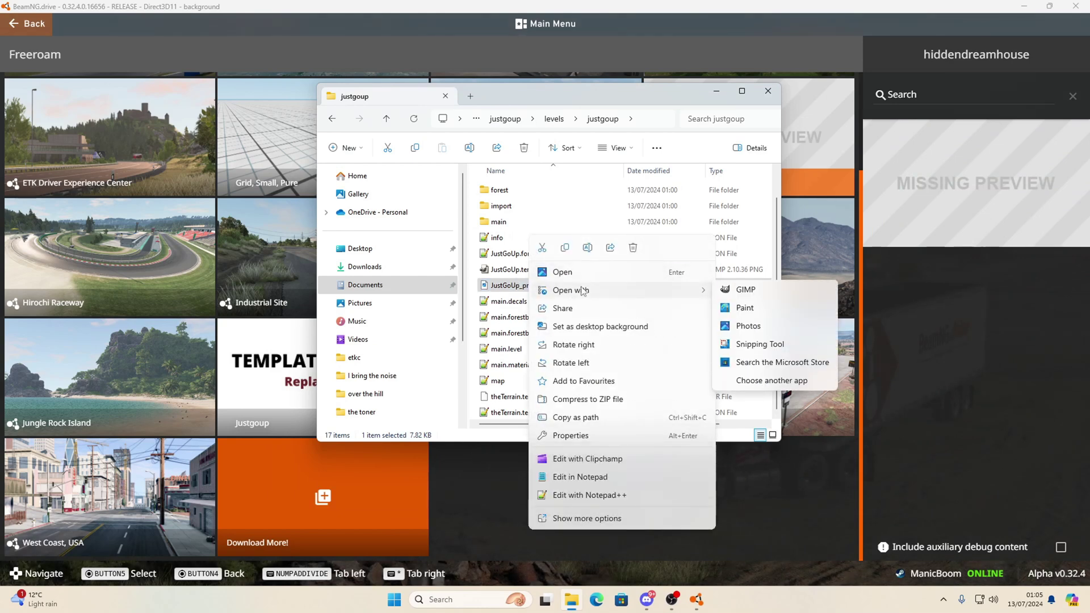
{"action": "left_click", "coordinate": [736, 294]}
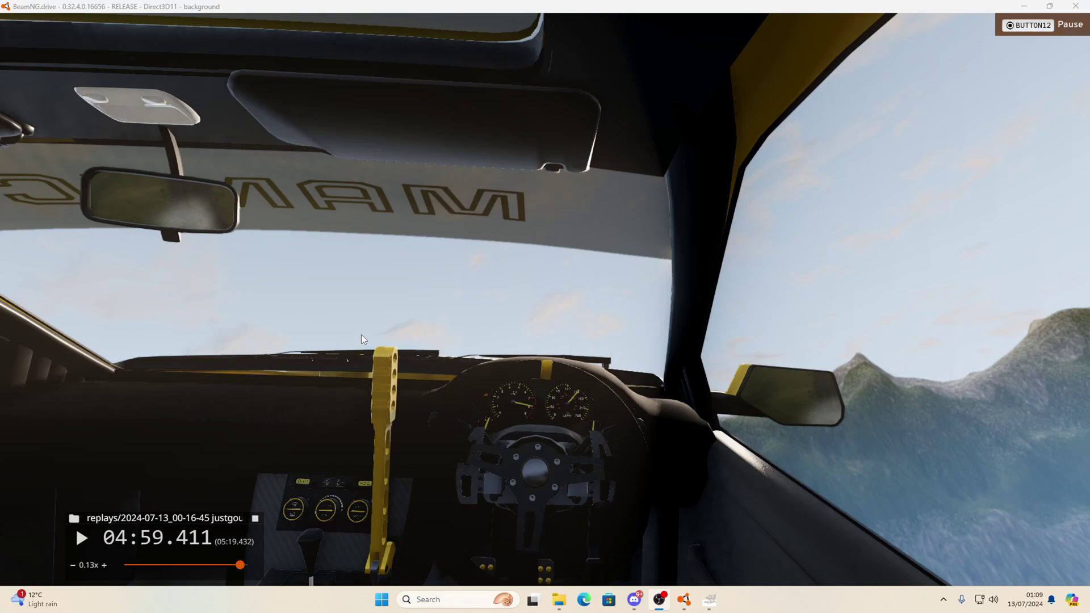
Switch the paused replay in BeamNG.drive to the free camera and move it back to frame the yellow car on the road.
{"action": "left_click_drag", "start_coordinate": [364, 347], "coordinate": [373, 370]}
{"action": "key", "text": "shift+c"}
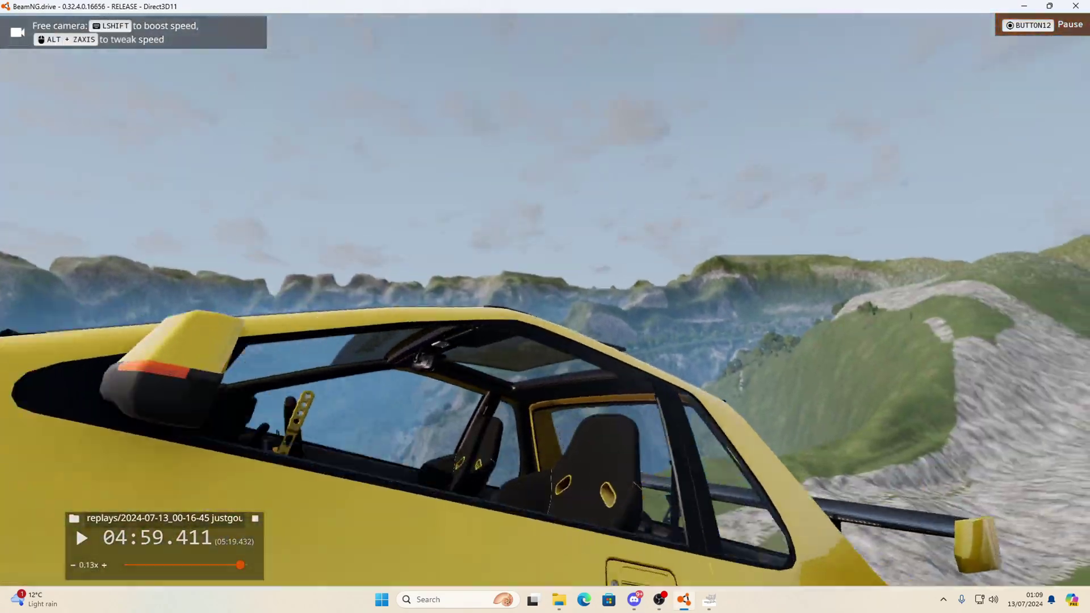
{"action": "key", "text": "s"}
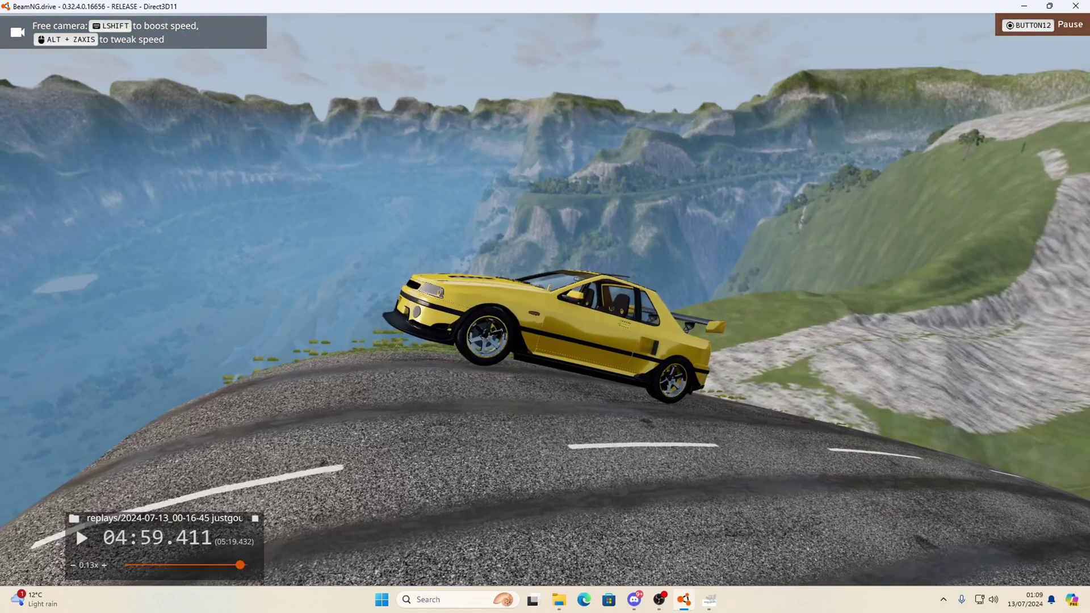
Enter Photo Mode and take a Normal-size screenshot of the framed car.
{"action": "key", "text": "Escape"}
{"action": "left_click", "coordinate": [698, 24]}
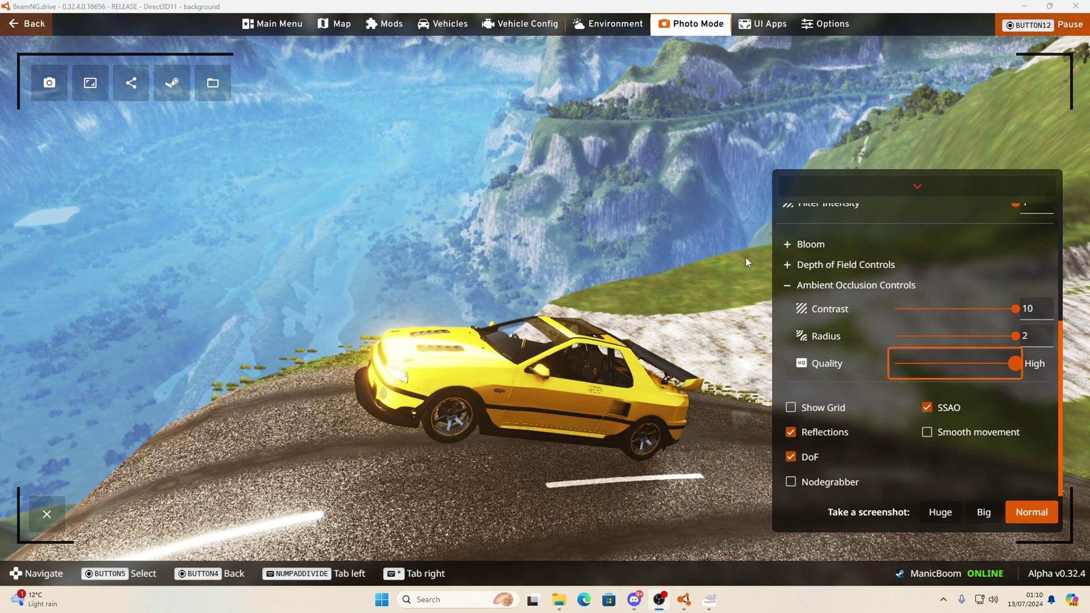
{"action": "left_click", "coordinate": [1032, 513]}
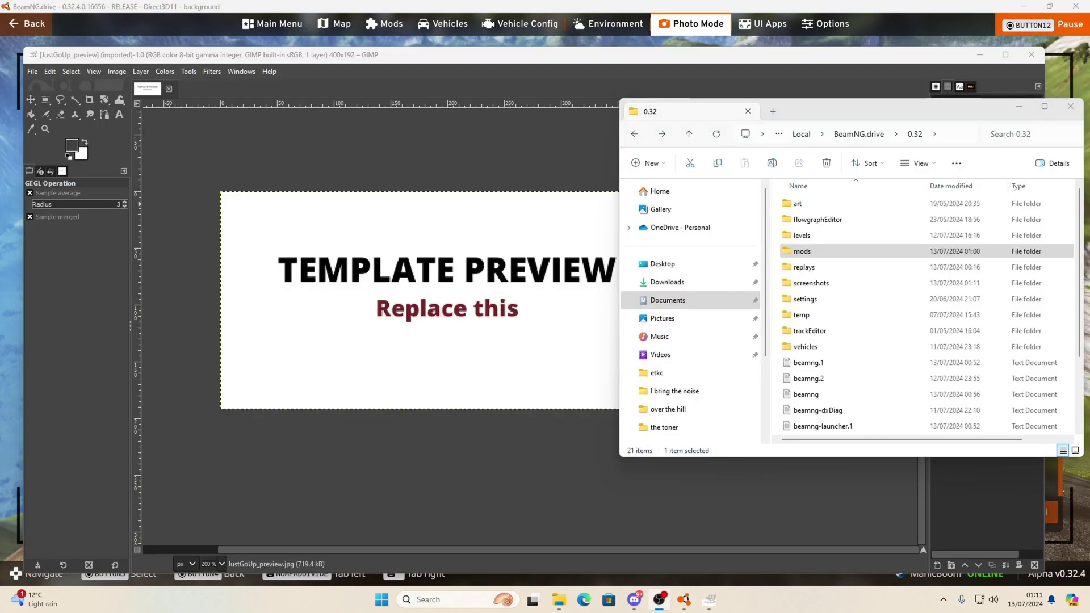
Add screenshot_2024-07-13_01-11-02.png from the screenshots/2024-07 folder as a layer over the template preview in GIMP and accept the GEGL Operation.
{"action": "left_click", "coordinate": [813, 287]}
{"action": "double_click", "coordinate": [813, 287]}
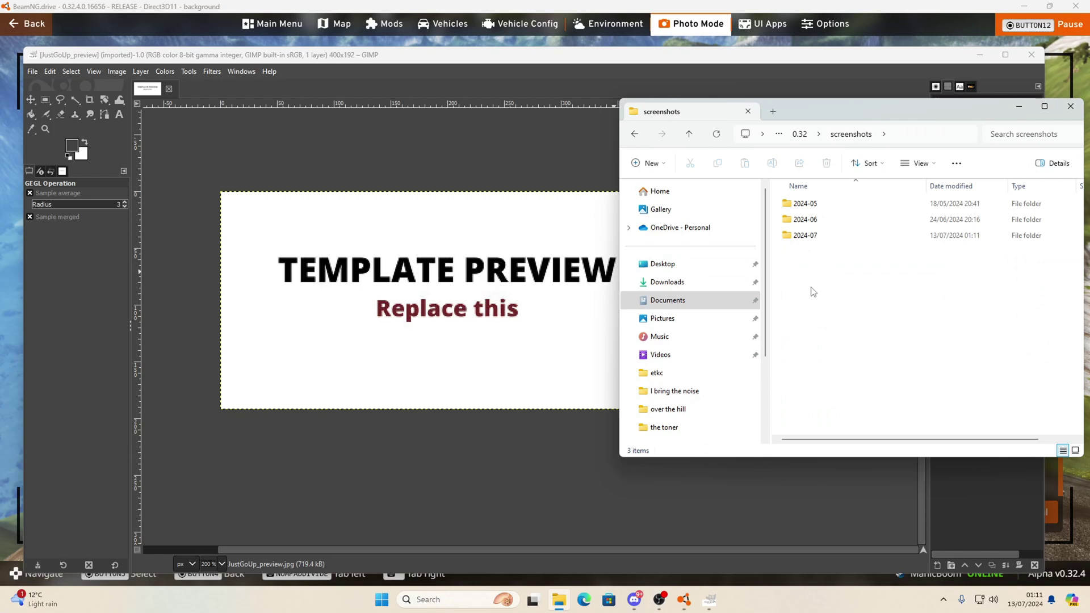
{"action": "double_click", "coordinate": [809, 237]}
{"action": "left_click_drag", "start_coordinate": [815, 234], "coordinate": [436, 292]}
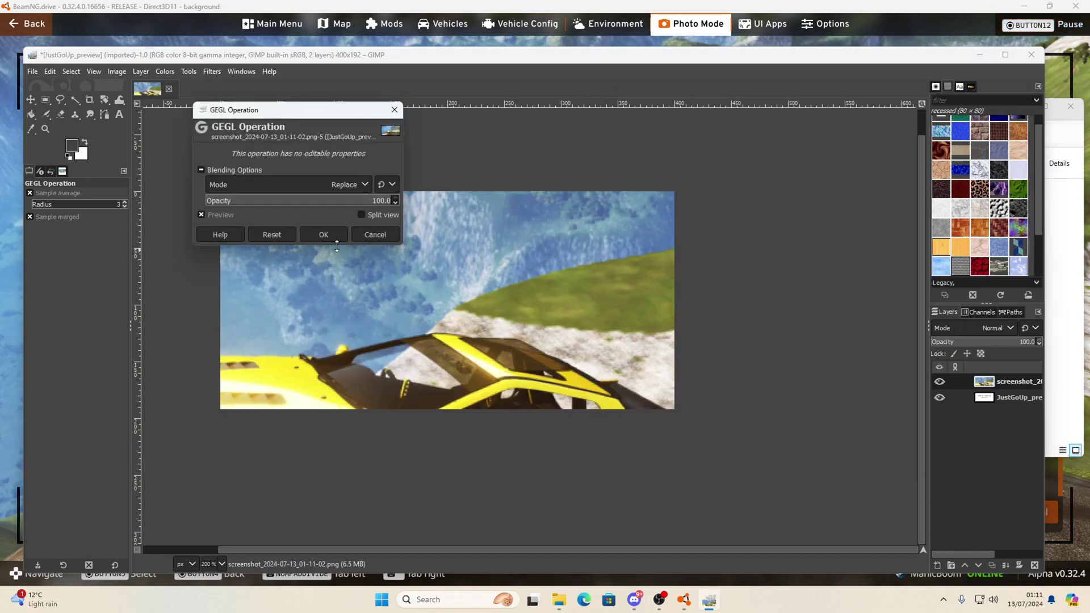
{"action": "left_click", "coordinate": [323, 234]}
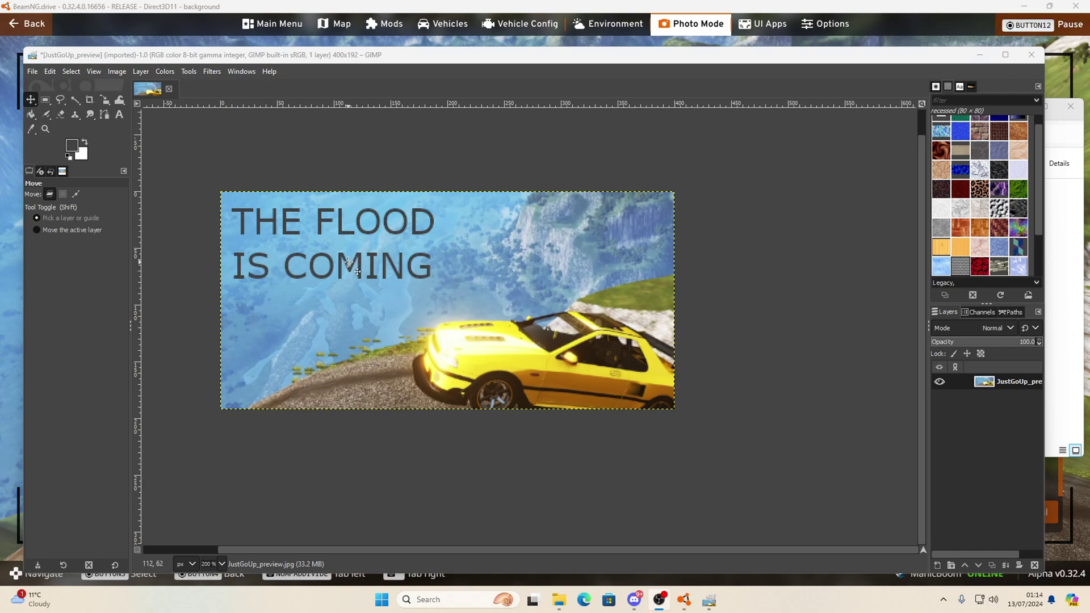
Overwrite JustGoUp_preview.jpg with the edited image, exporting it as JPEG at quality 90.
{"action": "left_click", "coordinate": [32, 71]}
{"action": "left_click", "coordinate": [68, 121]}
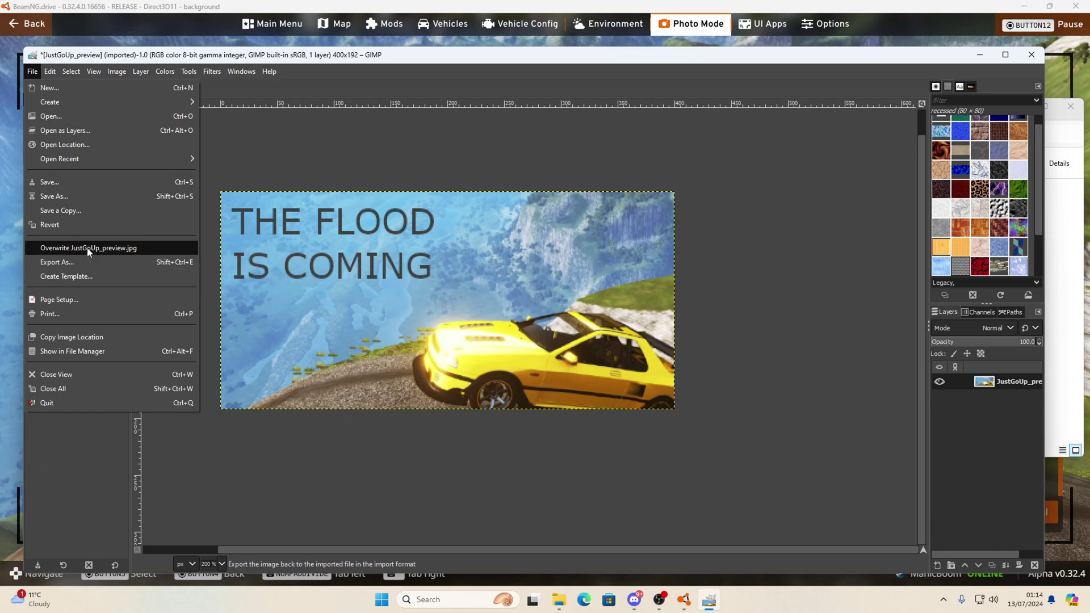
{"action": "left_click", "coordinate": [90, 249]}
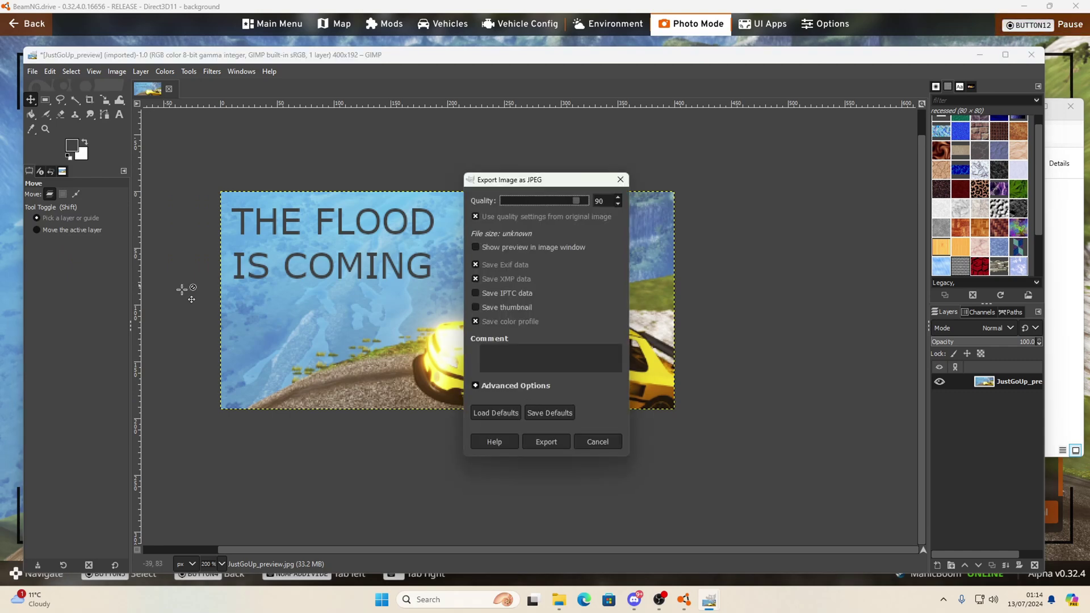
{"action": "left_click", "coordinate": [546, 441]}
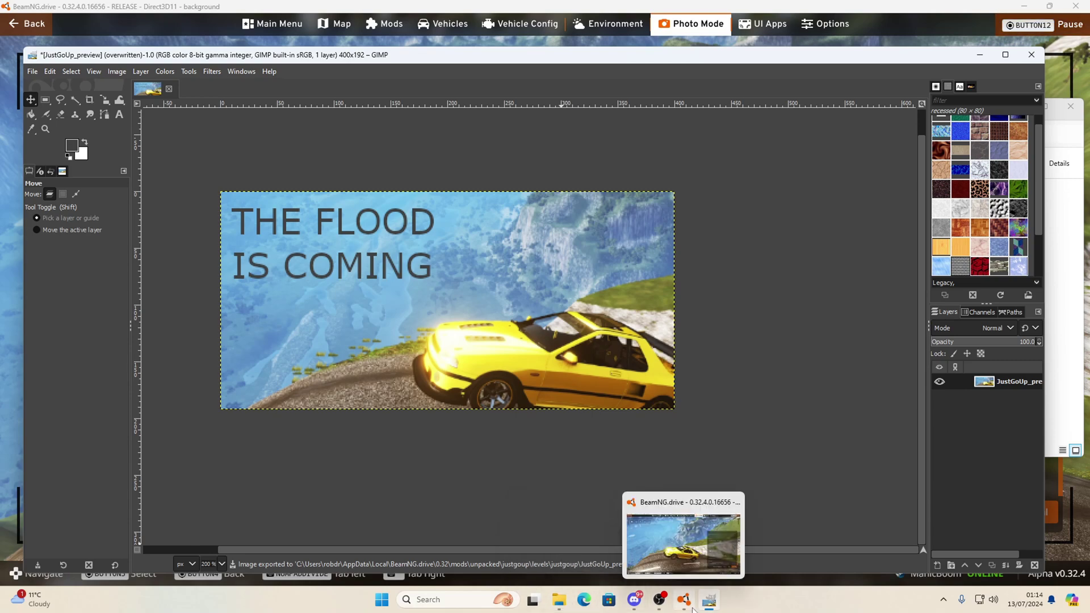
Switch back to BeamNG.drive, reopen the Freeroam map list and check the Justgoup map's preview and details.
{"action": "left_click", "coordinate": [685, 601]}
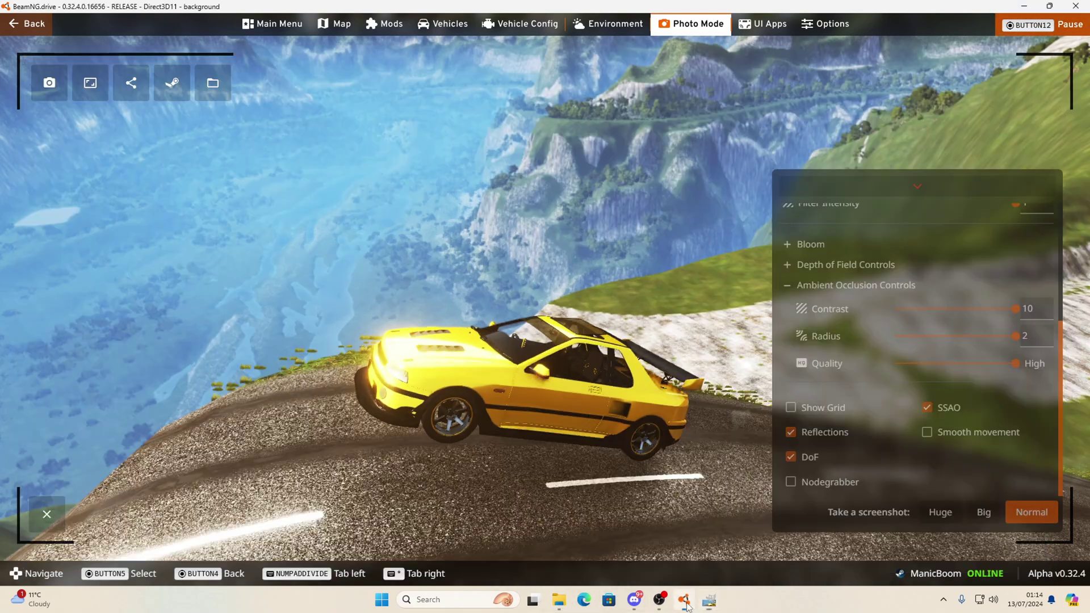
{"action": "left_click", "coordinate": [281, 28]}
{"action": "left_click", "coordinate": [313, 249]}
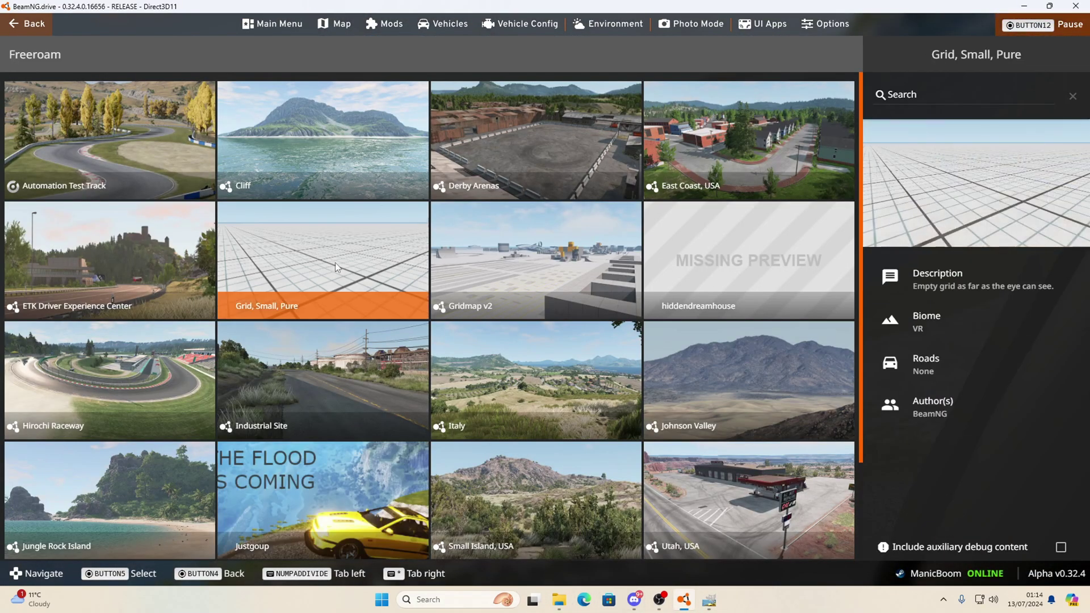
{"action": "scroll", "coordinate": [381, 386], "scroll_direction": "down", "scroll_amount": 1}
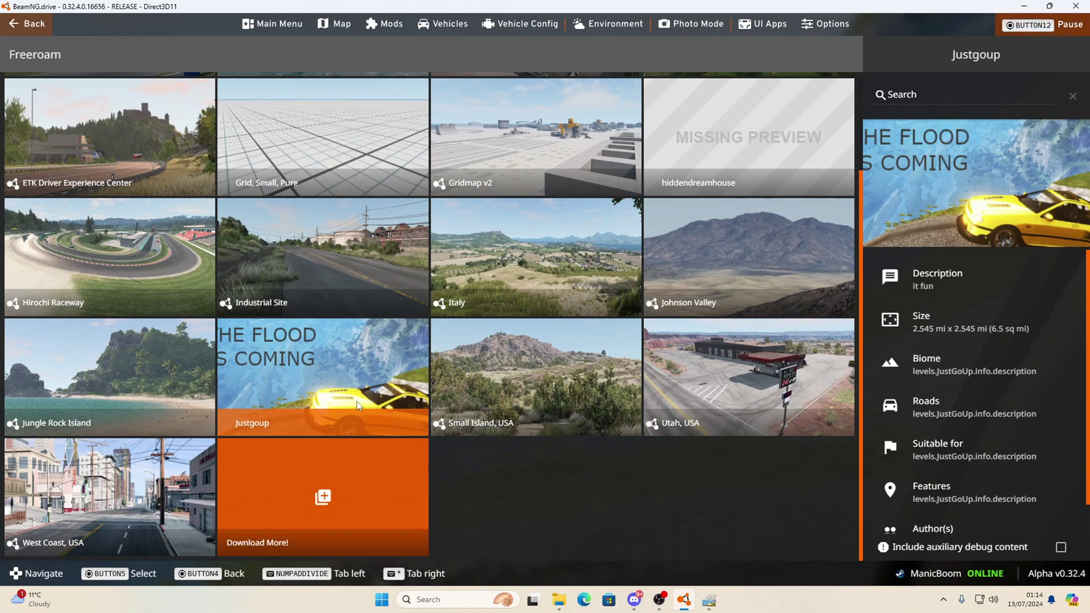
Select the Utah, USA map and read through its description, biome, roads, suitability and features.
{"action": "left_click", "coordinate": [749, 391]}
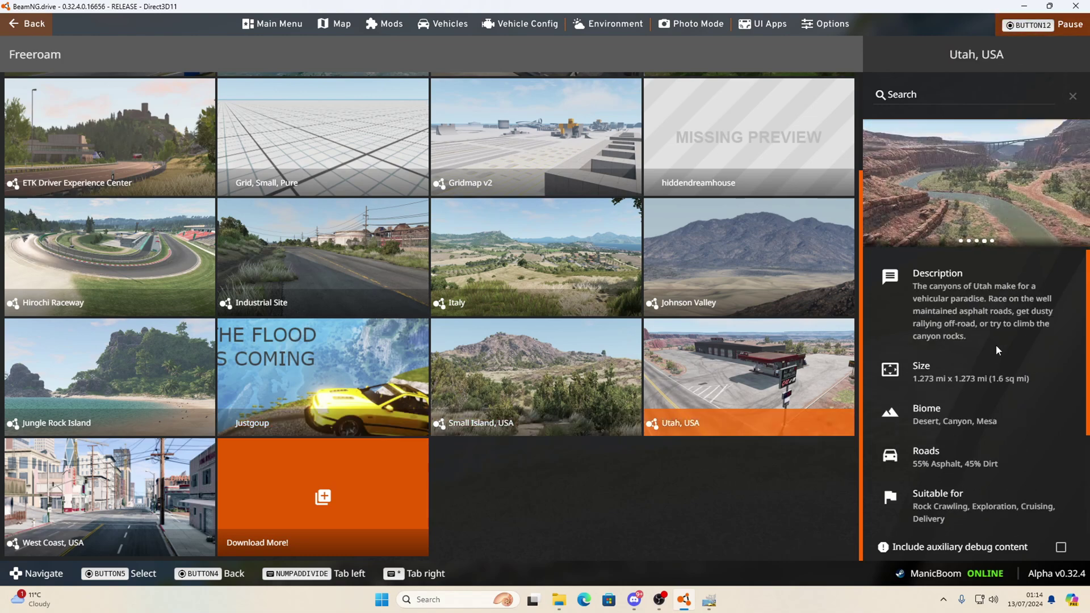
{"action": "scroll", "coordinate": [995, 345], "scroll_direction": "down", "scroll_amount": 3}
{"action": "scroll", "coordinate": [994, 340], "scroll_direction": "up", "scroll_amount": 3}
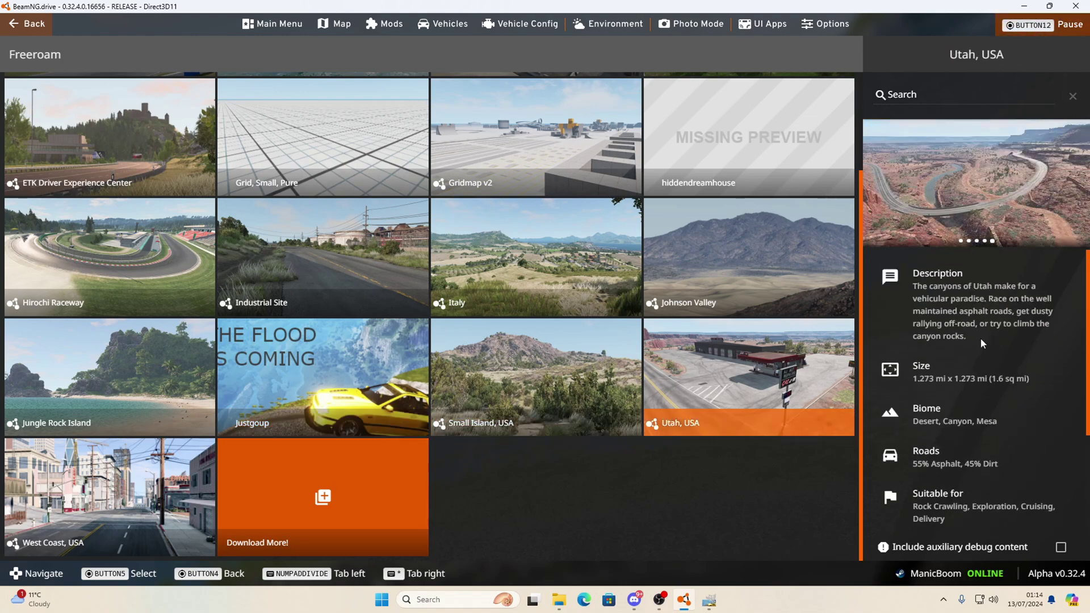
{"action": "scroll", "coordinate": [980, 338], "scroll_direction": "down", "scroll_amount": 3}
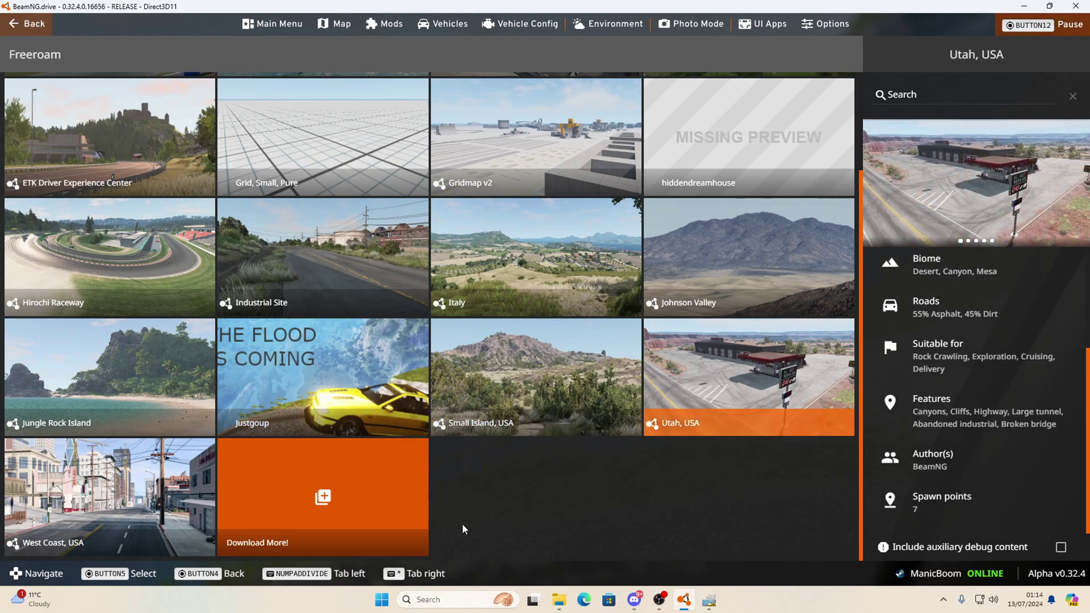